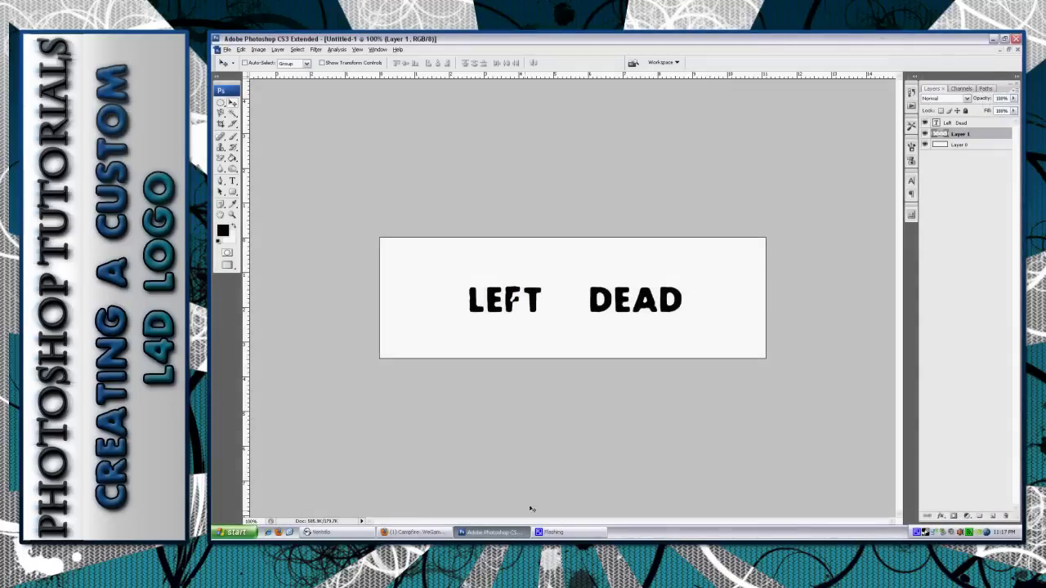
# Stamp the 279 px ink-splatter brush in black on Layer 1, in the gap between LEFT and DEAD.
pyautogui.click(232, 138)
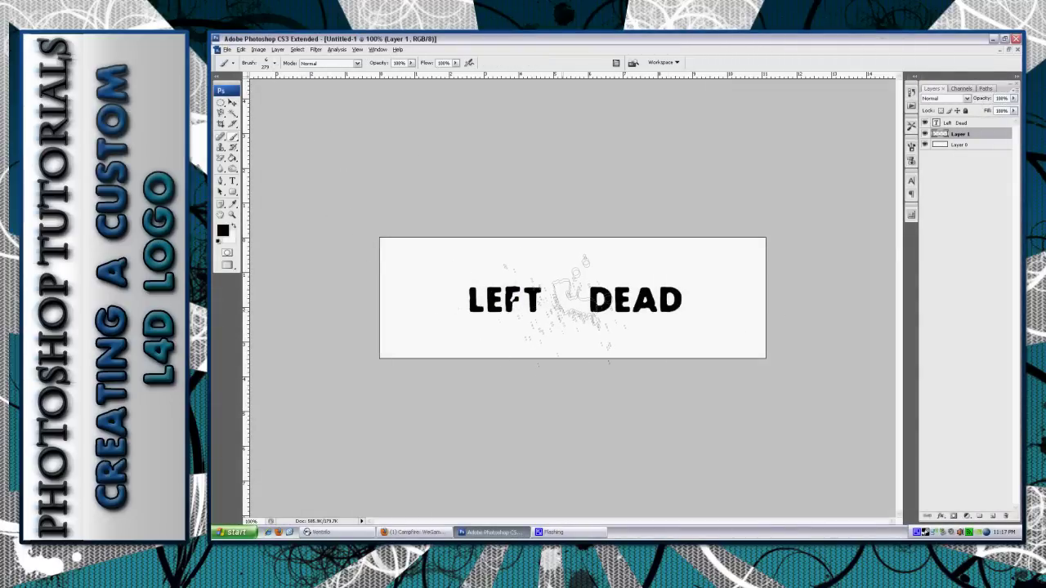
pyautogui.click(571, 298)
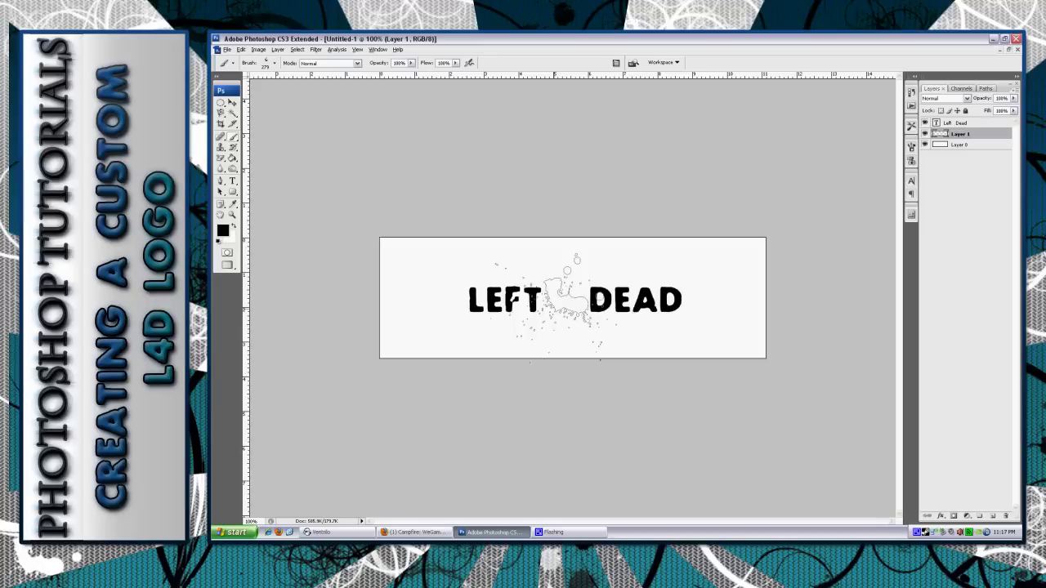
pyautogui.click(569, 299)
pyautogui.click(569, 299)
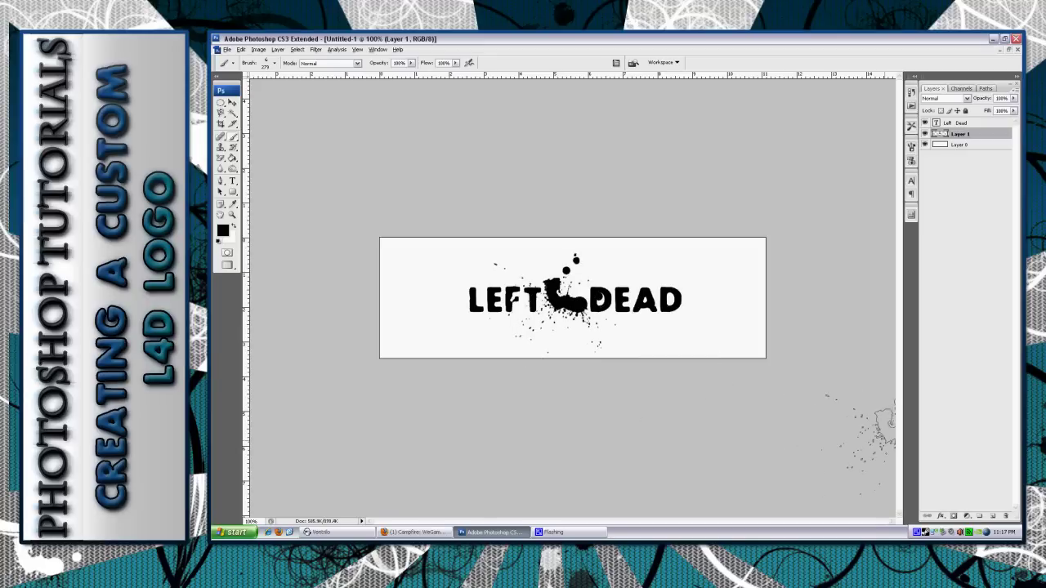
# On a new layer, stamp a different splatter brush, reduced to about 175 px, twice over the first splatter between LEFT and DEAD.
pyautogui.click(993, 515)
pyautogui.click(274, 64)
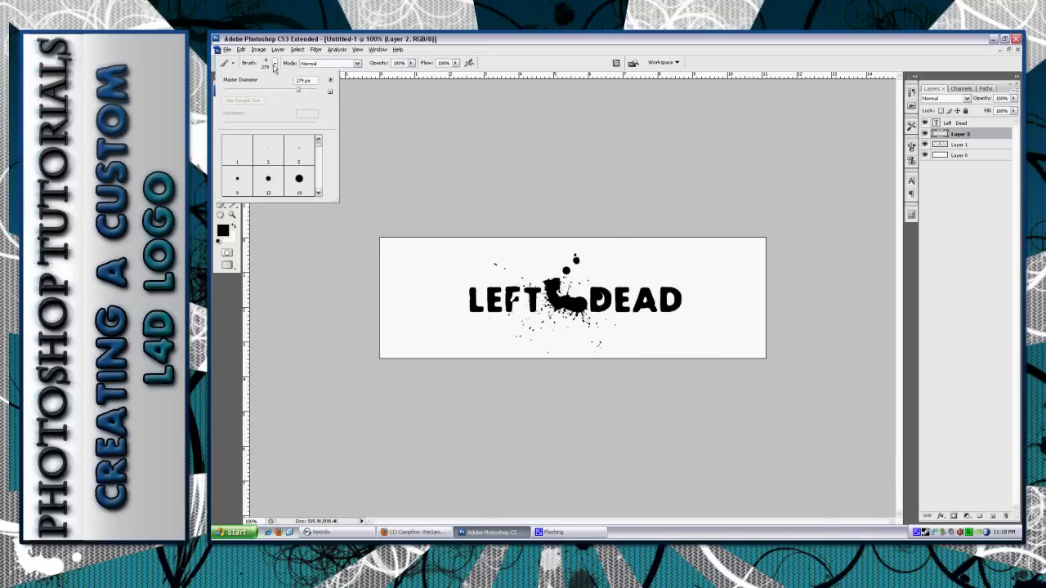
pyautogui.moveTo(318, 144); pyautogui.dragTo(315, 171)
pyautogui.scroll(4, 316, 172)
pyautogui.click(297, 177)
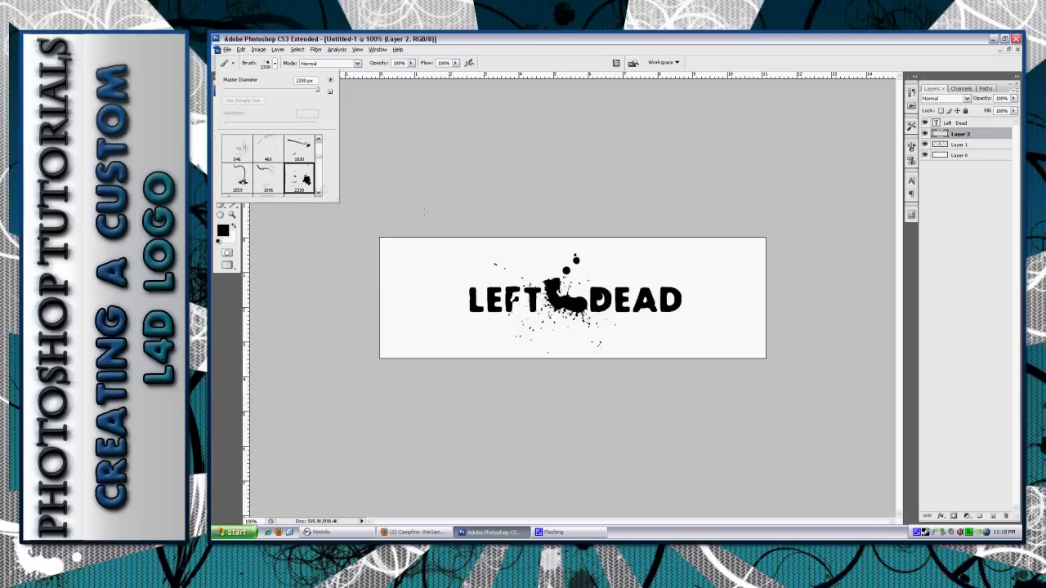
pyautogui.moveTo(314, 89); pyautogui.dragTo(289, 89)
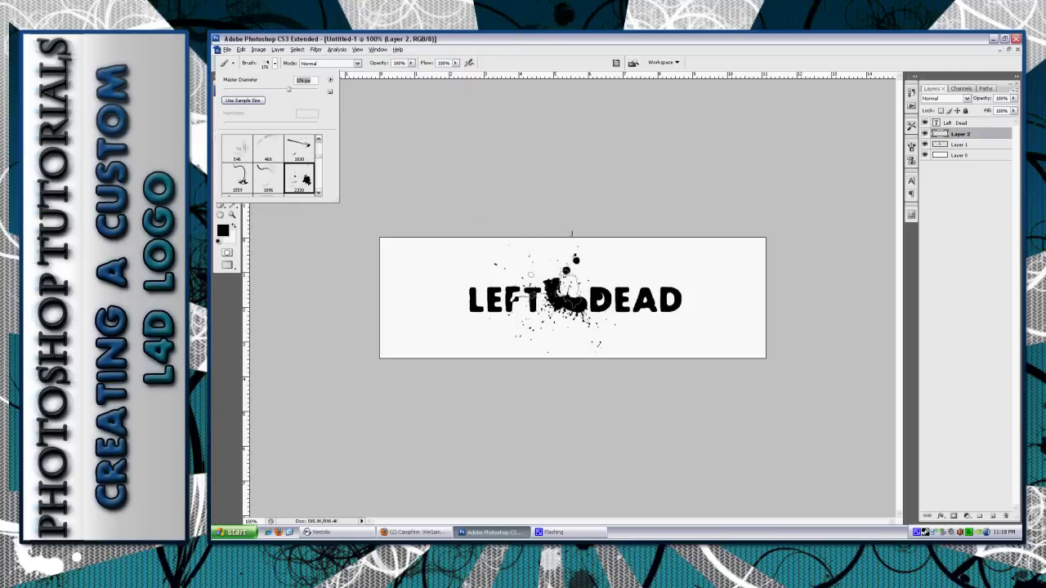
pyautogui.click(568, 290)
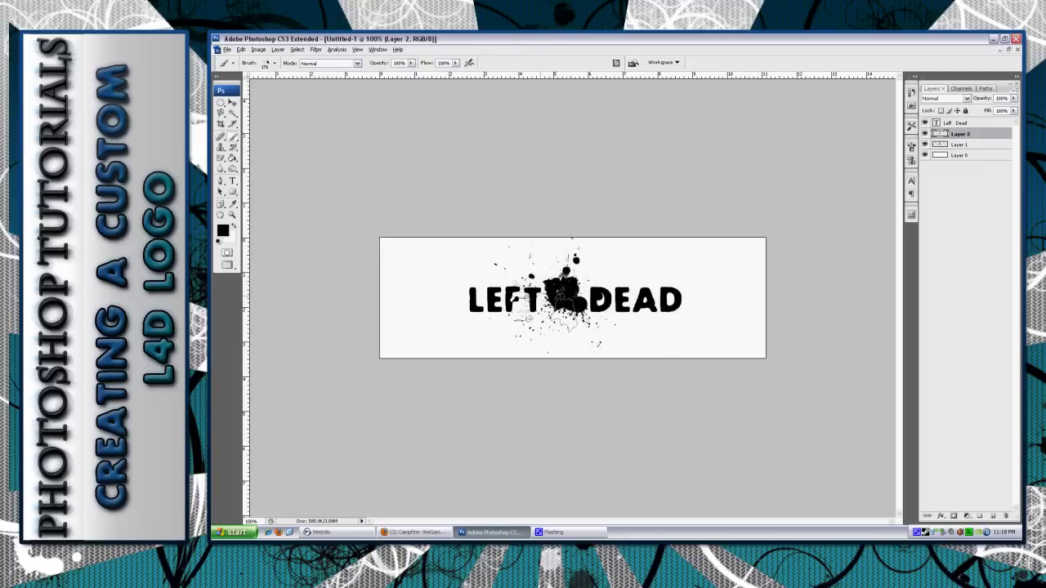
pyautogui.click(564, 302)
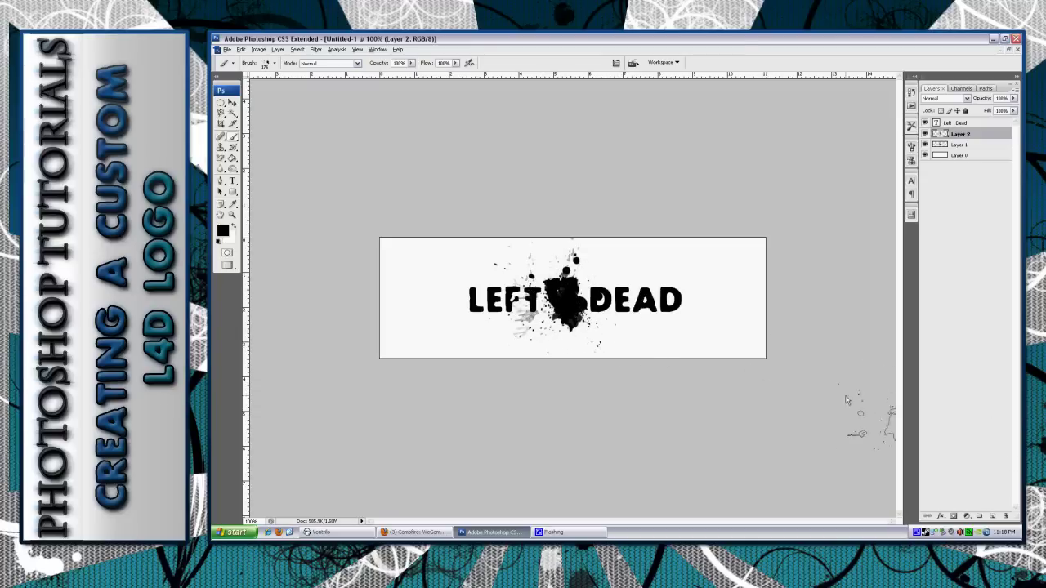
# Add a new empty layer above the splatters, and merge Layer 2 and Layer 1 into one layer.
pyautogui.click(992, 516)
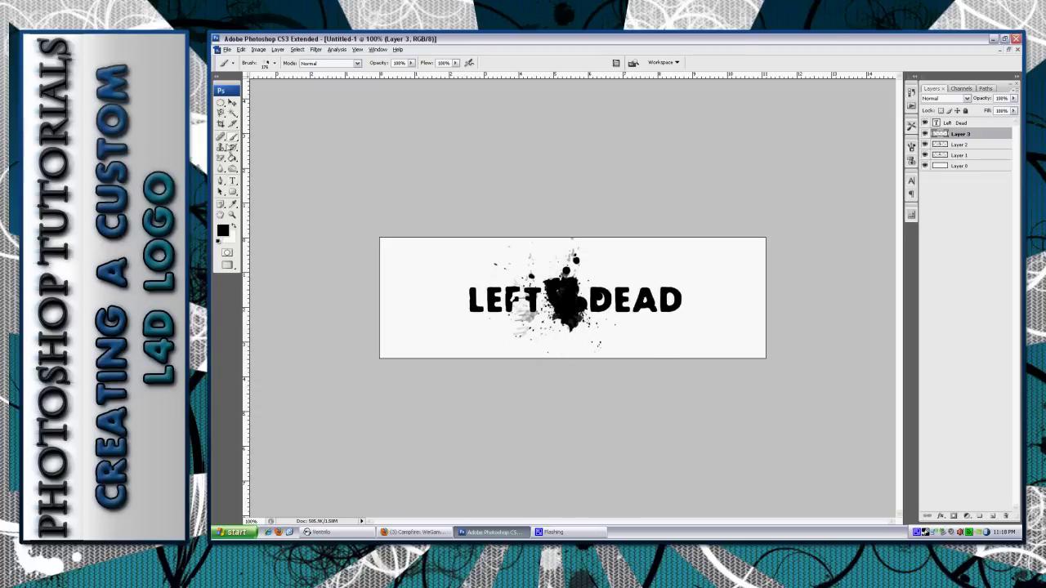
pyautogui.click(232, 103)
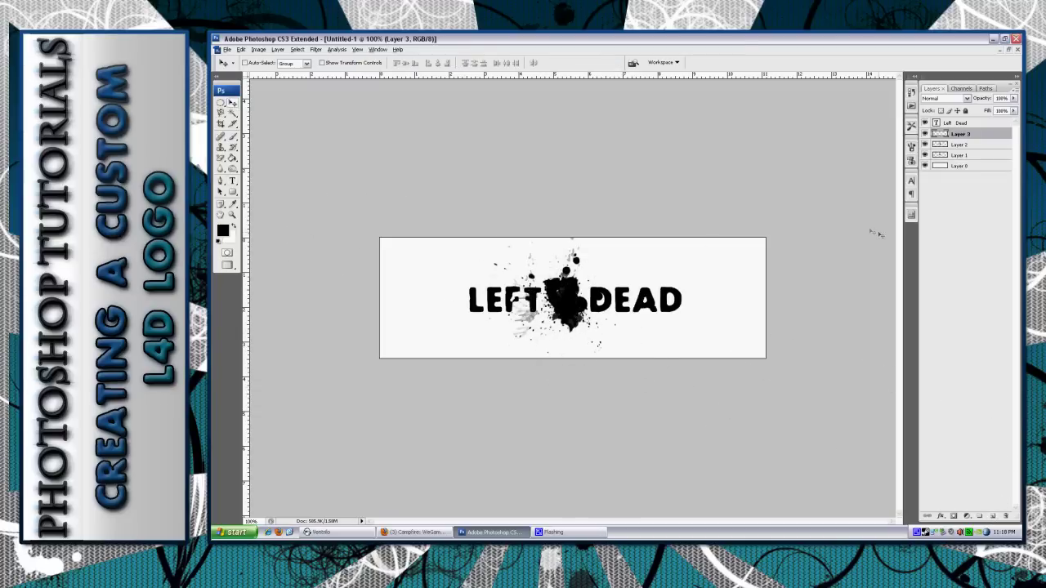
pyautogui.click(963, 145)
pyautogui.keyDown('ctrl'); pyautogui.click(970, 155); pyautogui.keyUp('ctrl')
pyautogui.rightClick(980, 153)
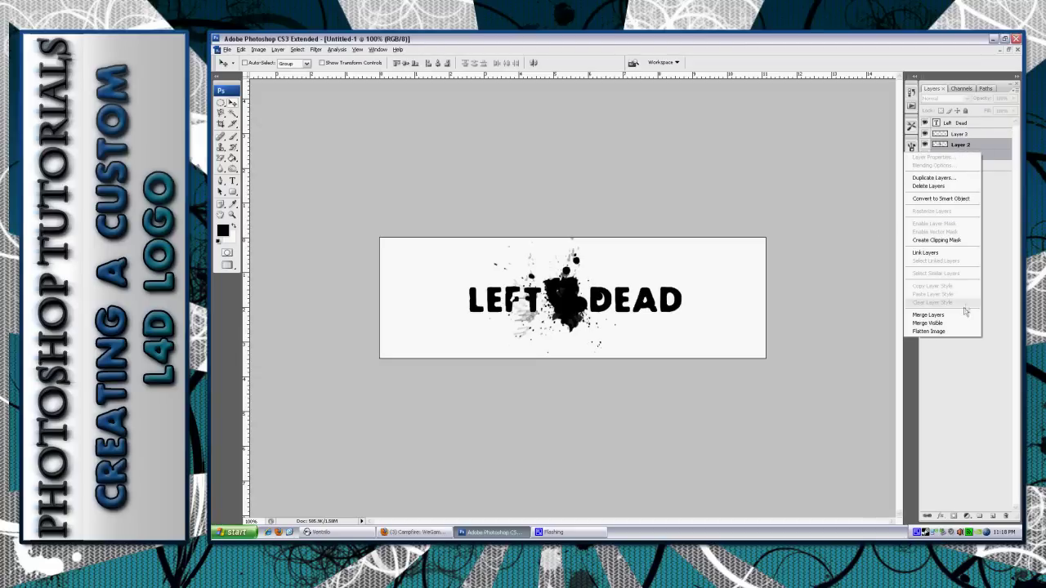
pyautogui.click(940, 311)
# Rename the merged splatter layer as Blood.
pyautogui.doubleClick(959, 145)
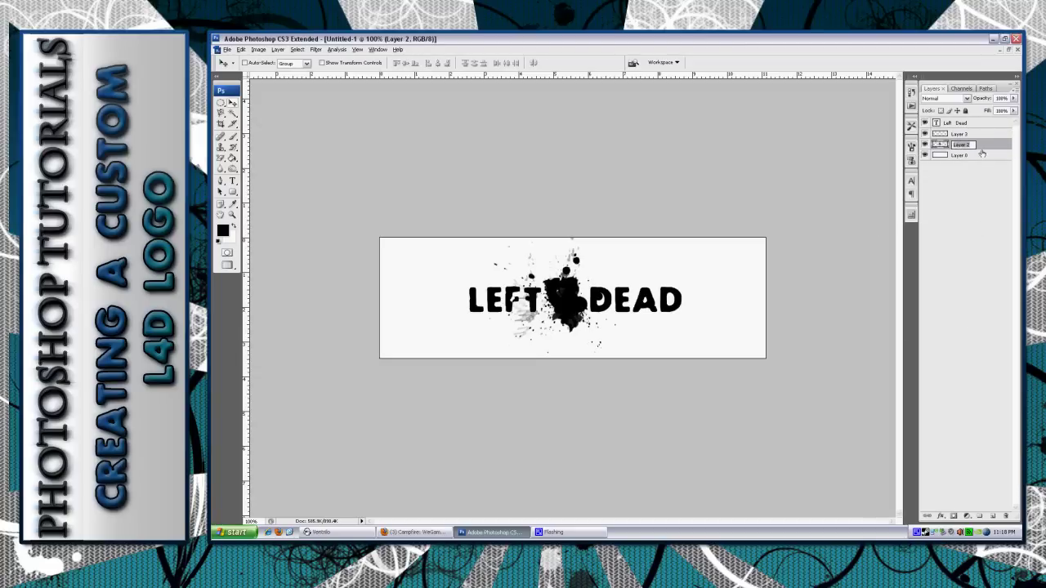
pyautogui.write('Blood')
pyautogui.press('Return')
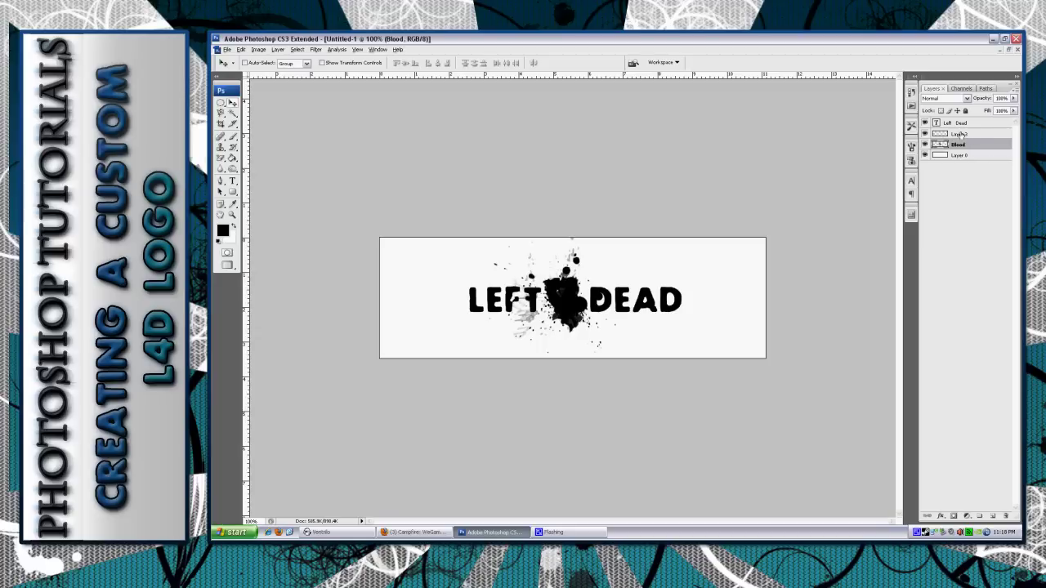
# Add a separate text "4" on Layer 3, above the word DEAD, using the Type tool.
pyautogui.click(961, 134)
pyautogui.click(232, 181)
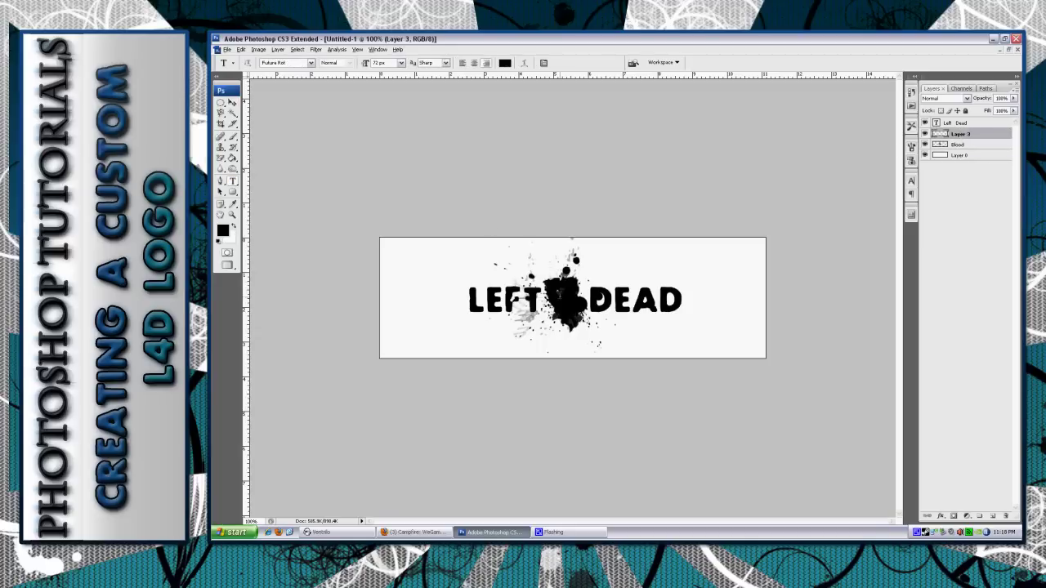
pyautogui.click(561, 293)
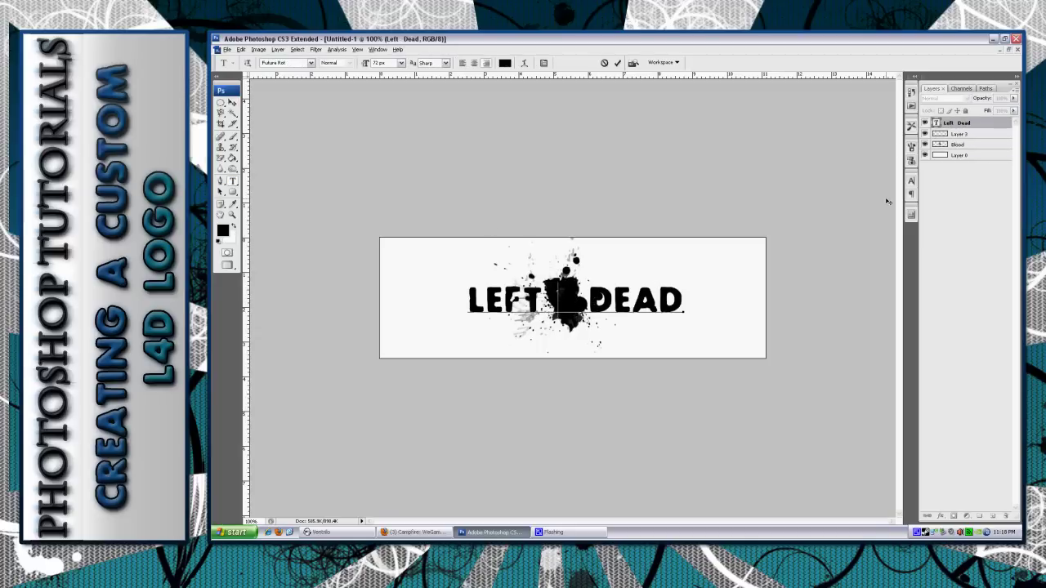
pyautogui.click(969, 135)
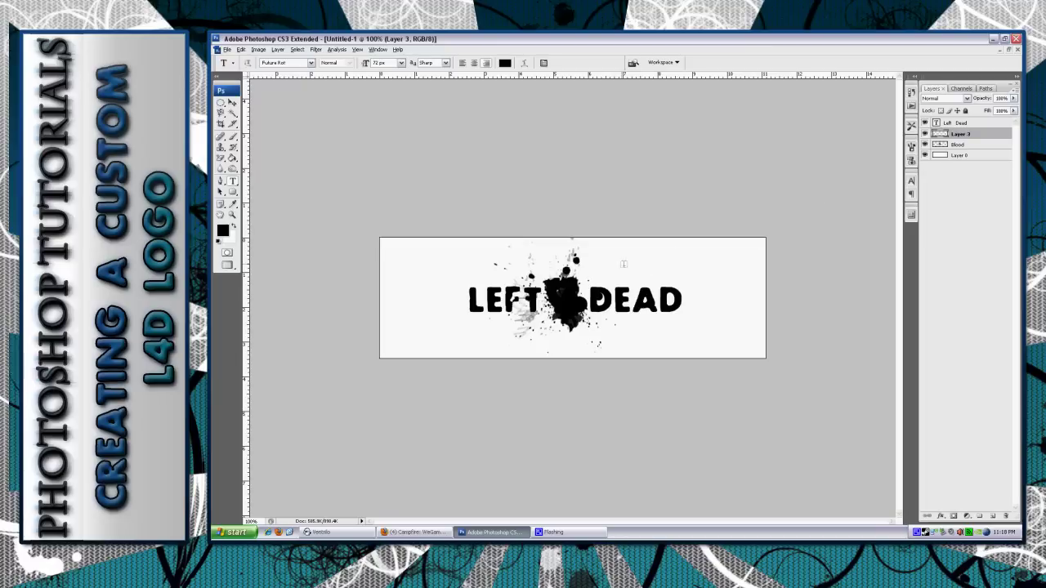
pyautogui.click(614, 261)
pyautogui.write('4')
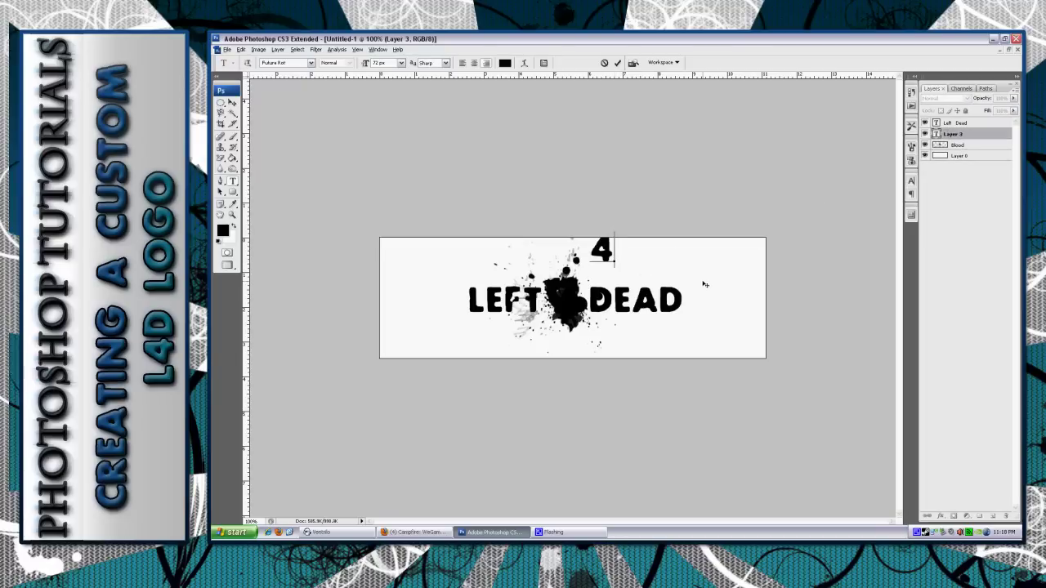
# Colour the 4 white (ffffff) and move it onto the splatter between LEFT and DEAD.
pyautogui.moveTo(658, 280); pyautogui.dragTo(623, 294)
pyautogui.hotkey('ctrl', 'a')
pyautogui.click(504, 63)
pyautogui.click(766, 62)
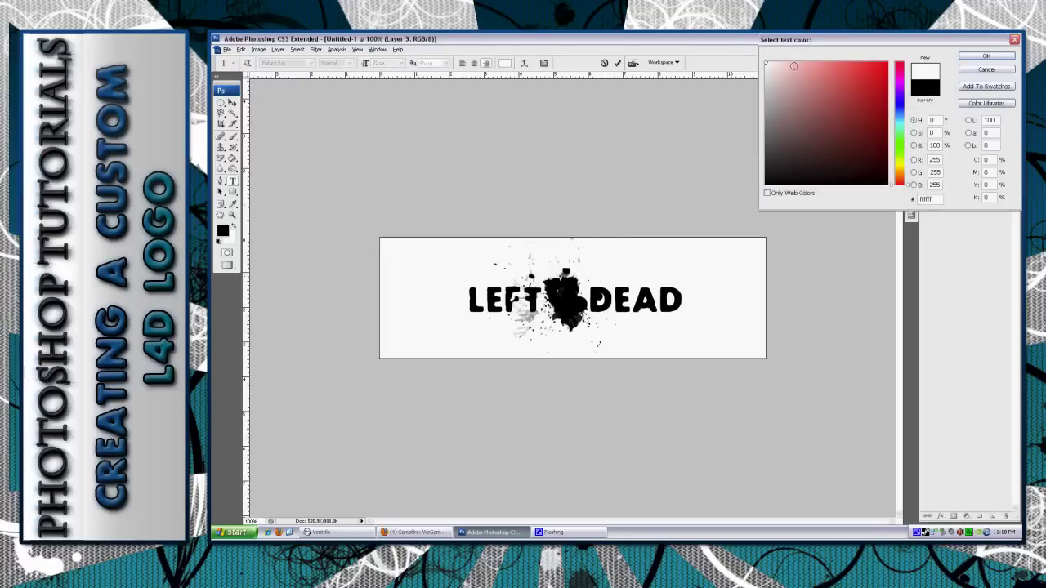
pyautogui.click(985, 56)
pyautogui.click(591, 277)
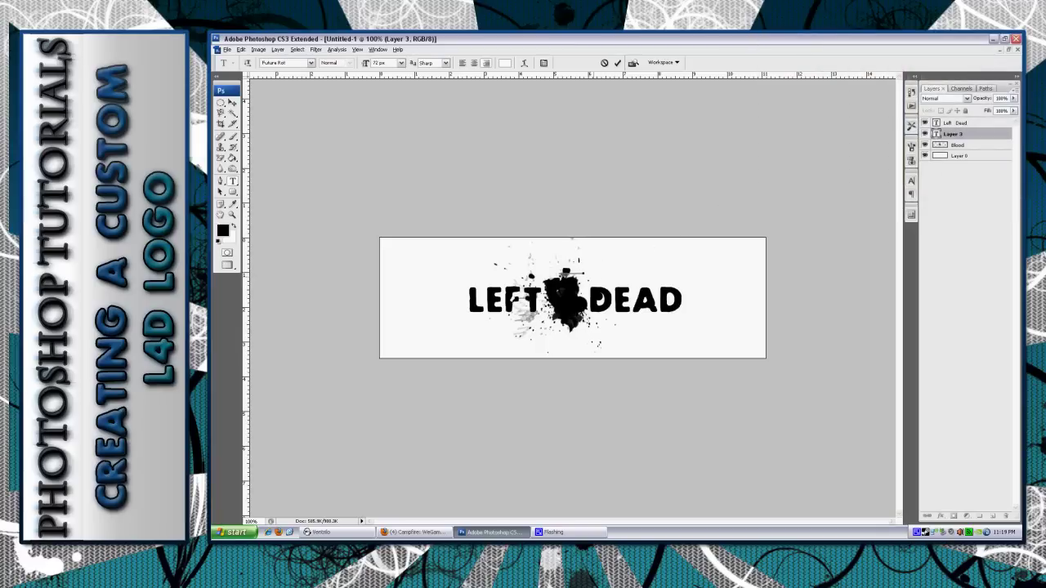
pyautogui.moveTo(598, 279); pyautogui.dragTo(594, 317)
# Set the font size of the 4 to 88 px and reposition it over the centre of the splatter.
pyautogui.hotkey('ctrl', 'a')
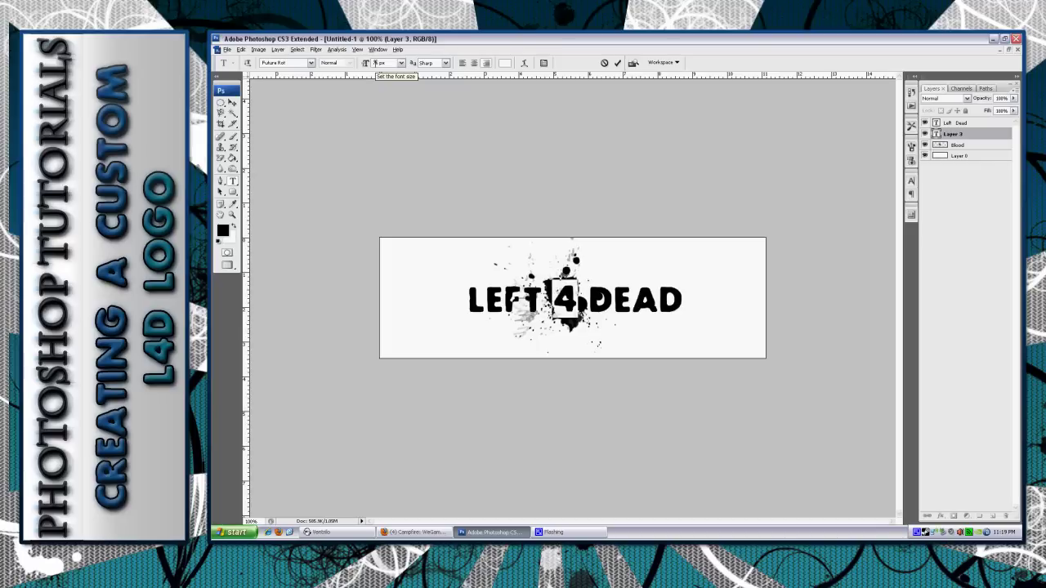
pyautogui.doubleClick(379, 64)
pyautogui.write('84')
pyautogui.press('Return')
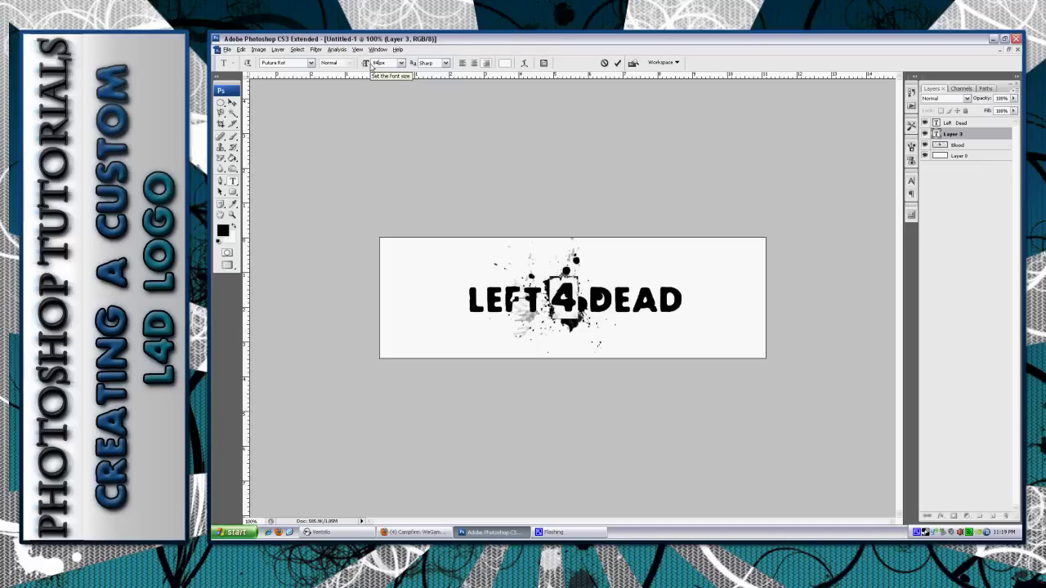
pyautogui.press('Return')
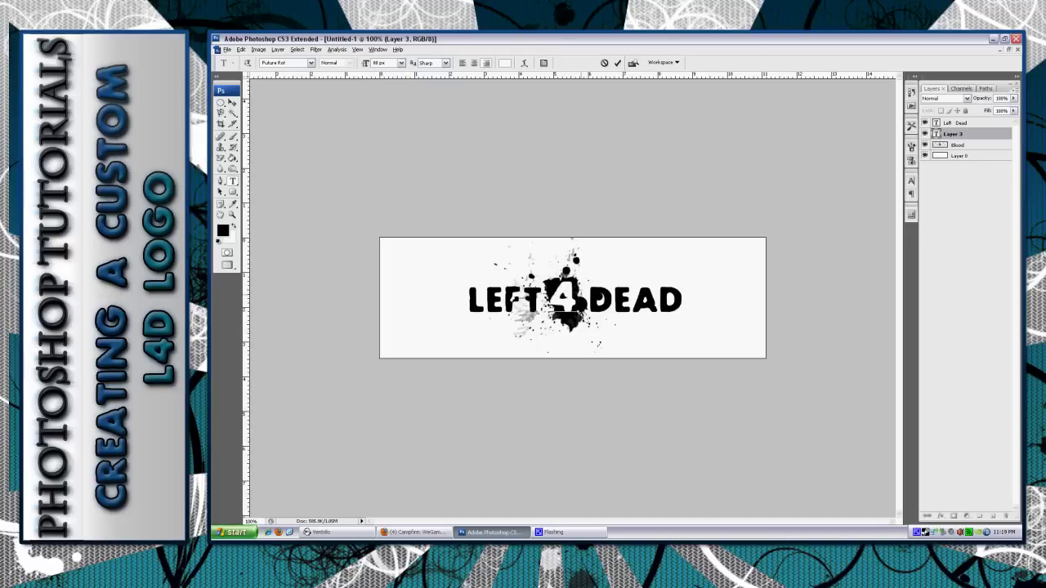
pyautogui.moveTo(592, 320); pyautogui.dragTo(597, 323)
# Rotate the 4 counterclockwise by about 14 degrees with Free Transform.
pyautogui.click(234, 104)
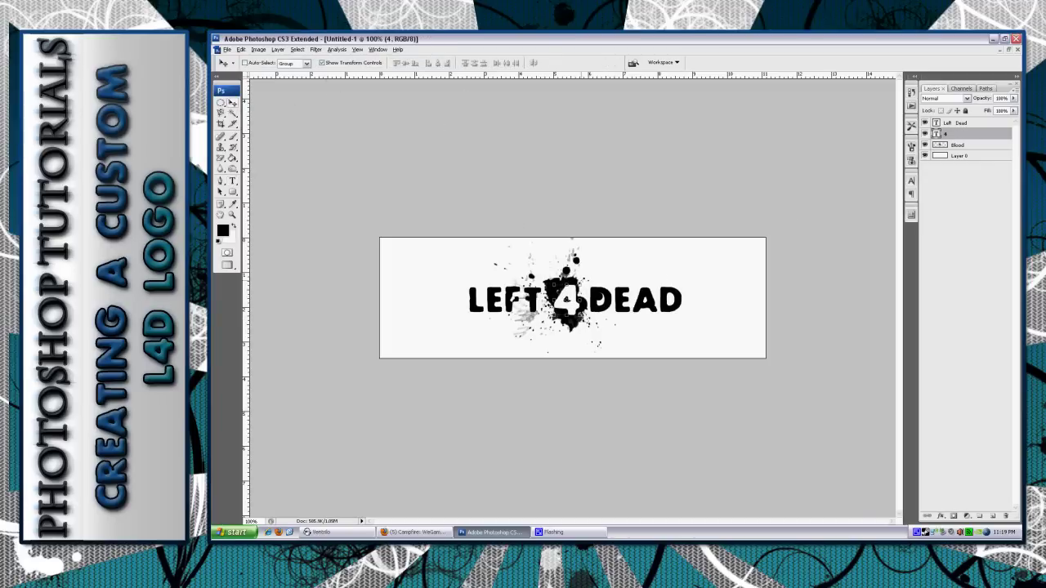
pyautogui.hotkey('ctrl', 't')
pyautogui.press('Return')
pyautogui.hotkey('ctrl', 't')
pyautogui.moveTo(608, 299)
pyautogui.mouseDown()
pyautogui.moveTo(606, 289)
pyautogui.moveTo(564, 303)
pyautogui.moveTo(592, 296)
pyautogui.mouseUp()
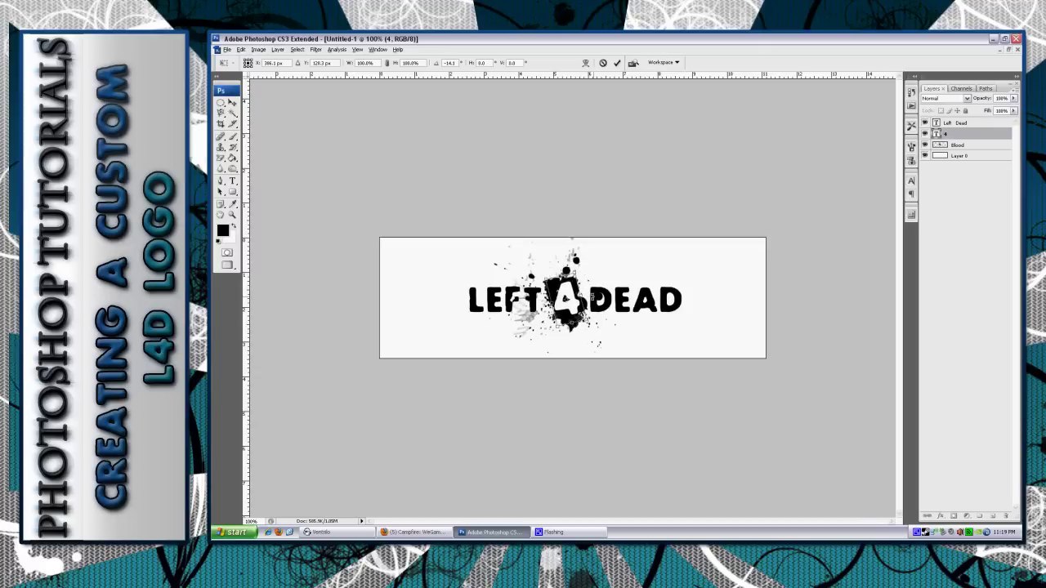
pyautogui.press('Return')
# Rotate the Blood layer to about -167 degrees, shift it behind the 4, and hide the transform controls.
pyautogui.click(956, 146)
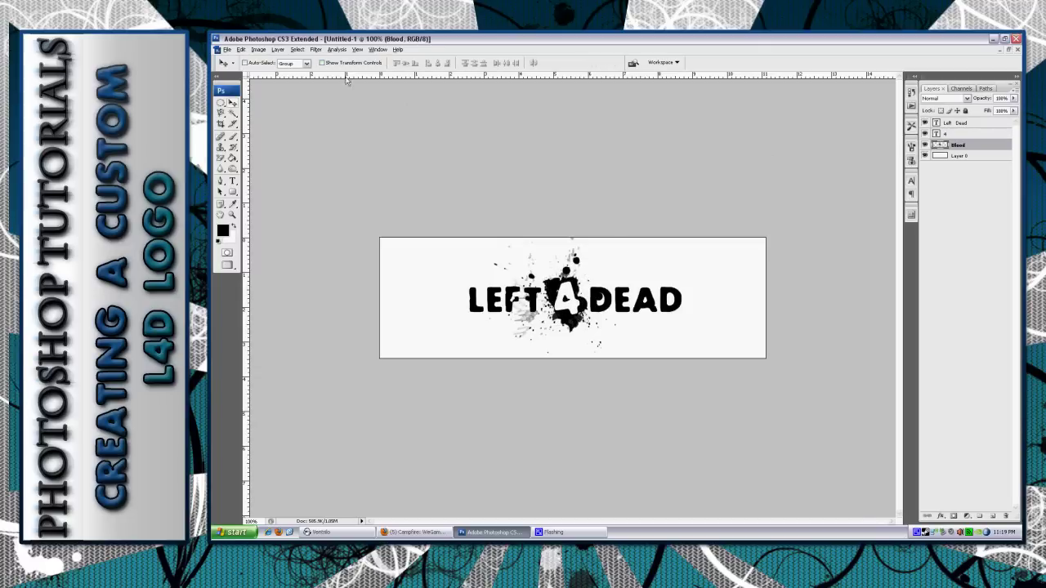
pyautogui.hotkey('ctrl', 't')
pyautogui.moveTo(481, 244); pyautogui.dragTo(645, 405)
pyautogui.moveTo(603, 344); pyautogui.dragTo(624, 346)
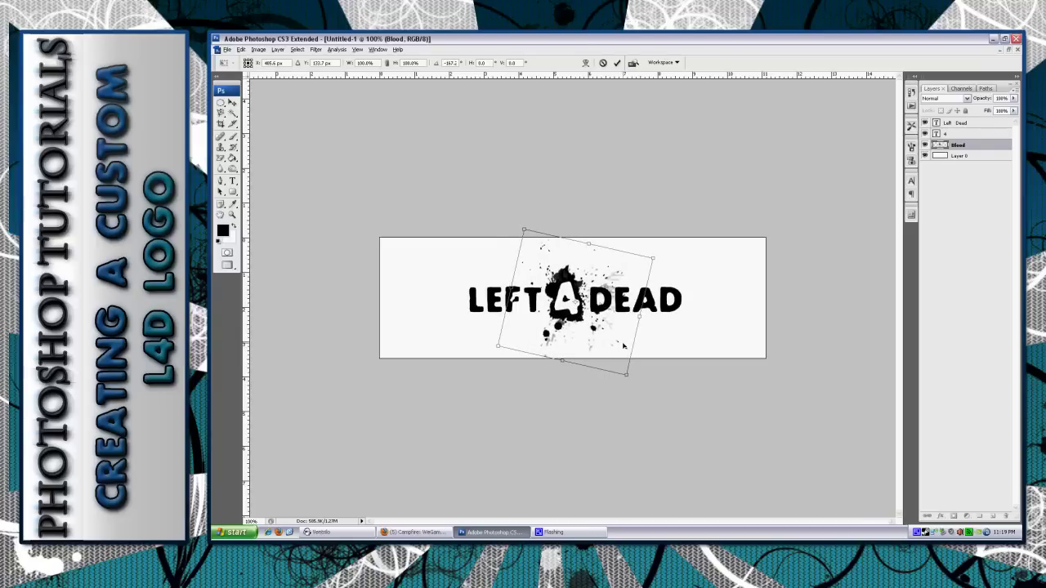
pyautogui.press('Return')
pyautogui.click(322, 63)
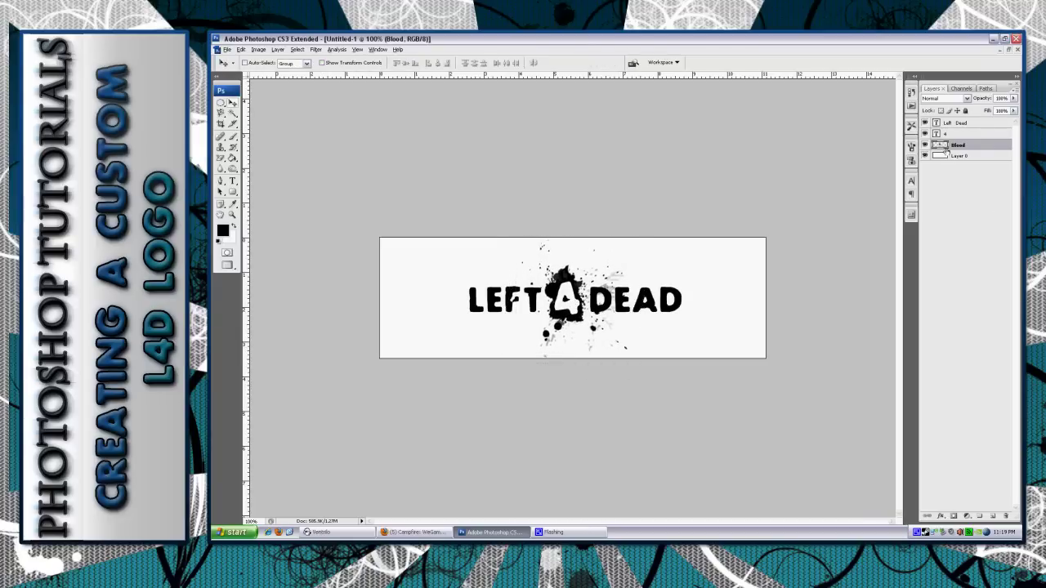
# Rasterize the text layer containing the 4.
pyautogui.click(958, 135)
pyautogui.rightClick(958, 135)
pyautogui.click(903, 232)
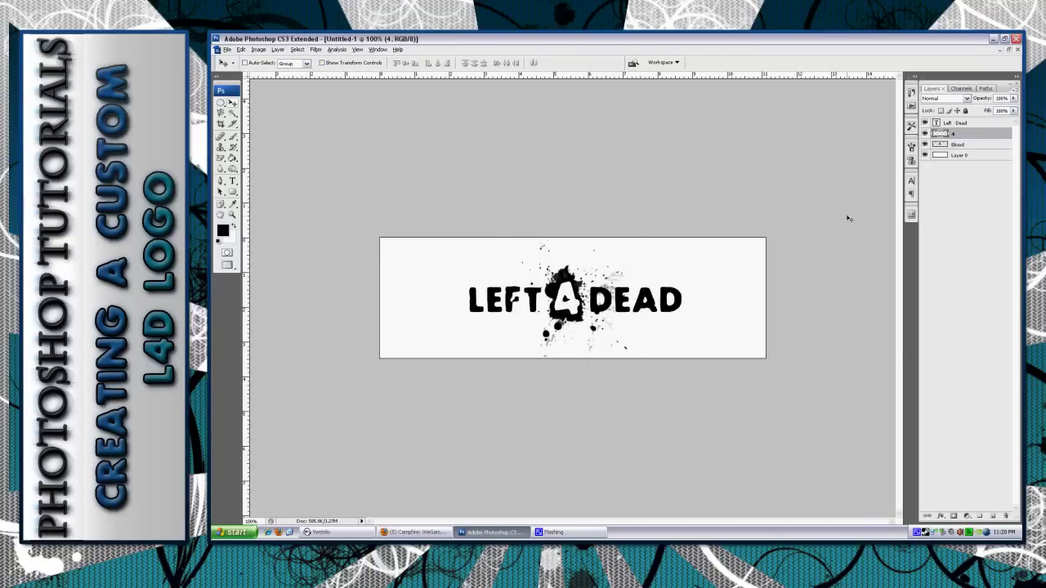
# Erase the shape of the 4 out of the Blood layer and delete the separate 4 layer.
pyautogui.click(956, 145)
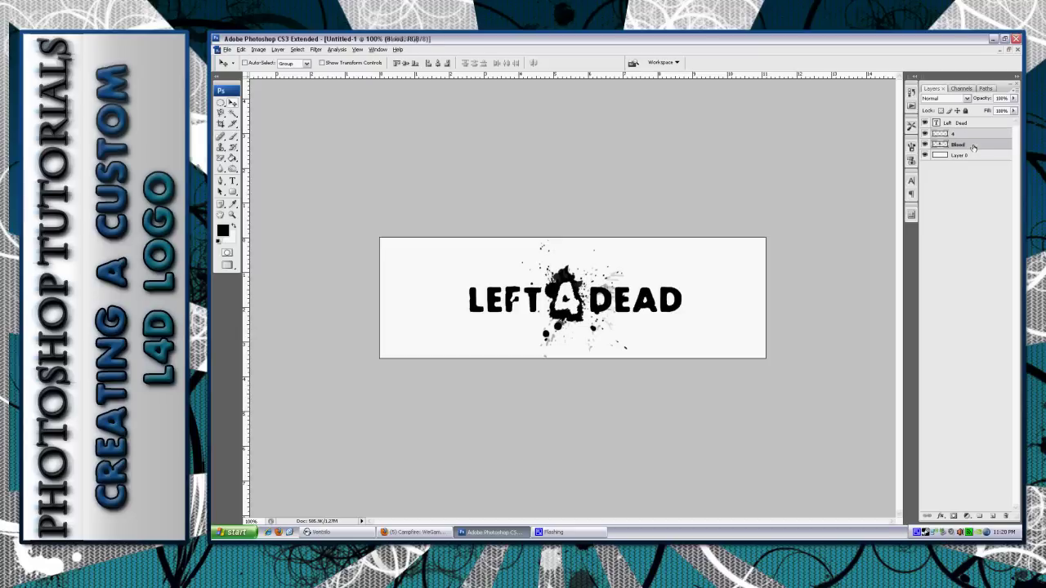
pyautogui.moveTo(220, 158); pyautogui.dragTo(255, 160)
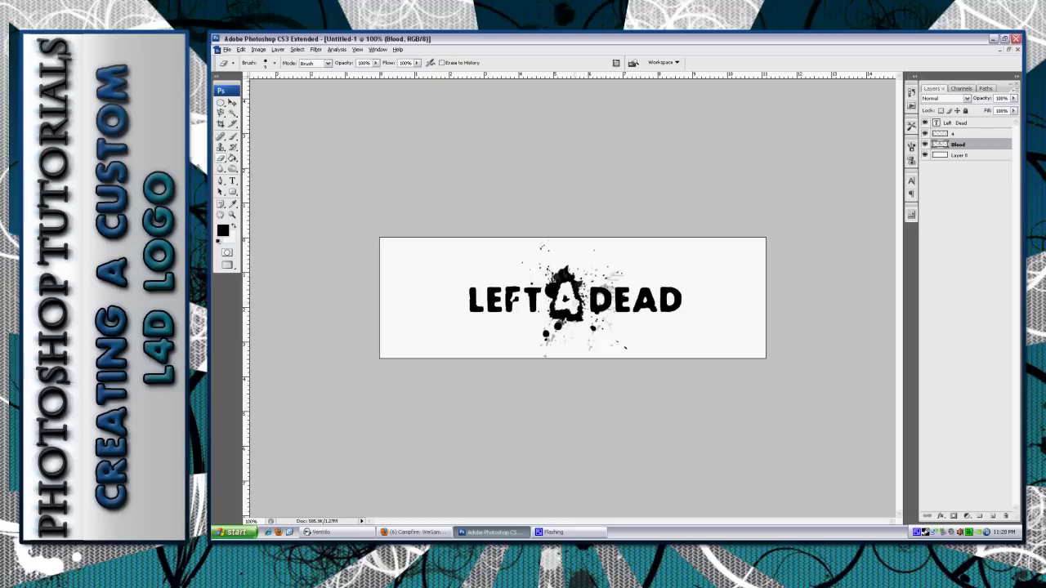
pyautogui.press('v')
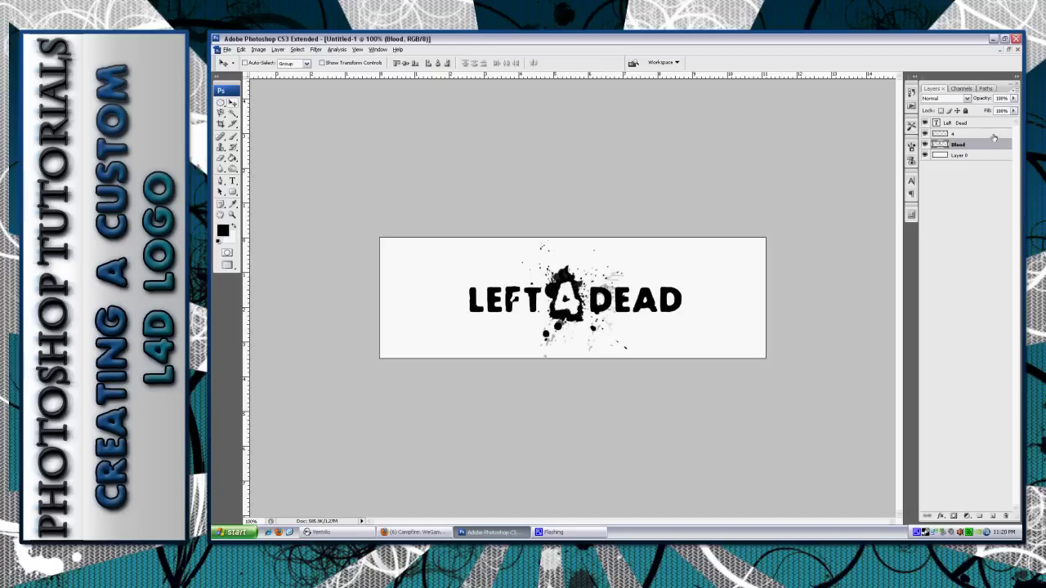
pyautogui.moveTo(981, 134); pyautogui.dragTo(1007, 518)
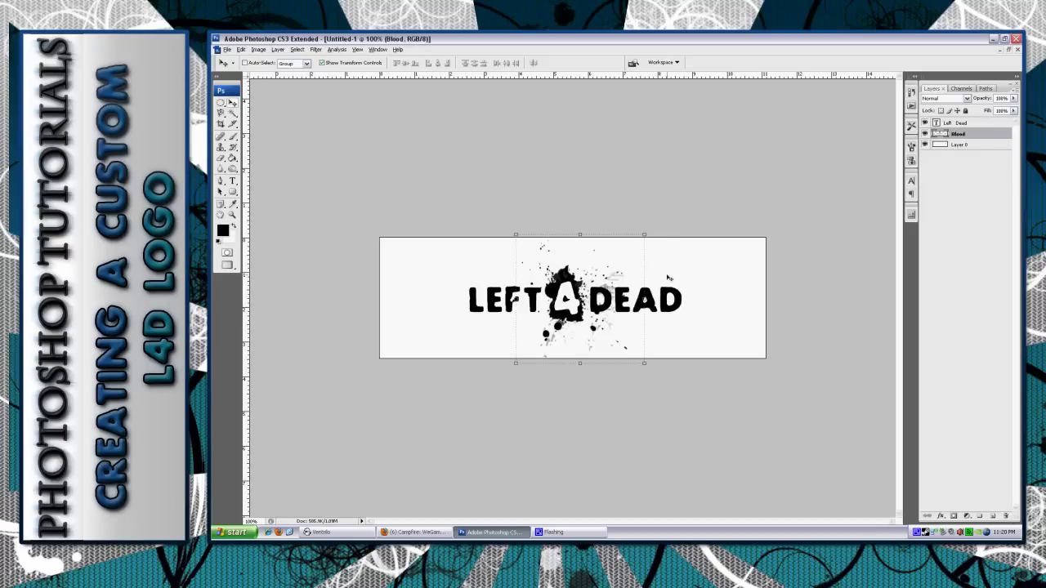
# Rotate the Blood layer with its cut-out 4 clockwise by about 12 degrees.
pyautogui.hotkey('ctrl', 't')
pyautogui.moveTo(668, 278); pyautogui.dragTo(637, 309)
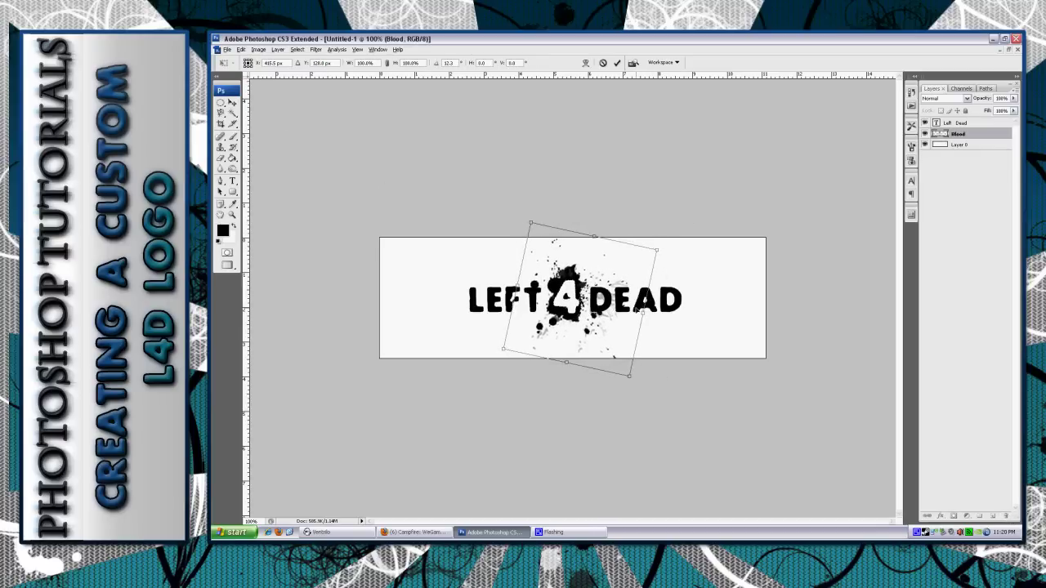
pyautogui.press('Return')
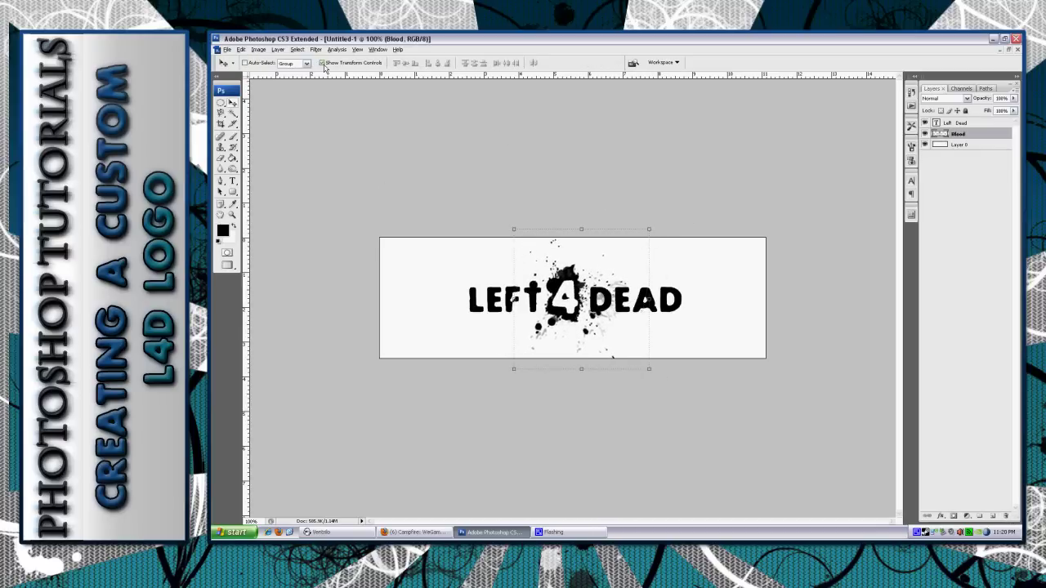
# Remove the extra spaces between Left and Dead in the text layer and shift the text to sit closely around the 4.
pyautogui.doubleClick(936, 123)
pyautogui.click(588, 301)
pyautogui.press('Return')
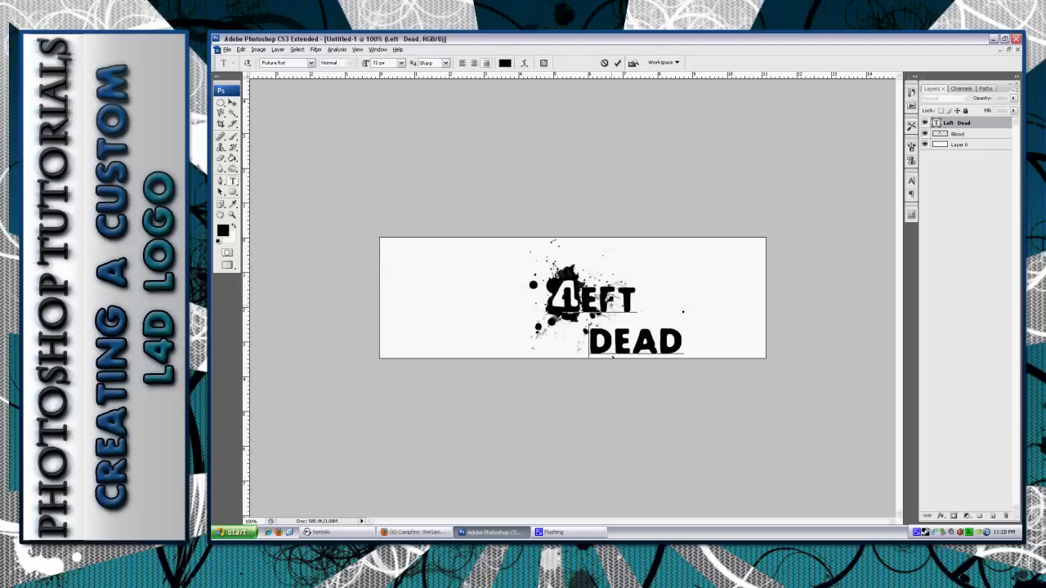
pyautogui.press('BackSpace')
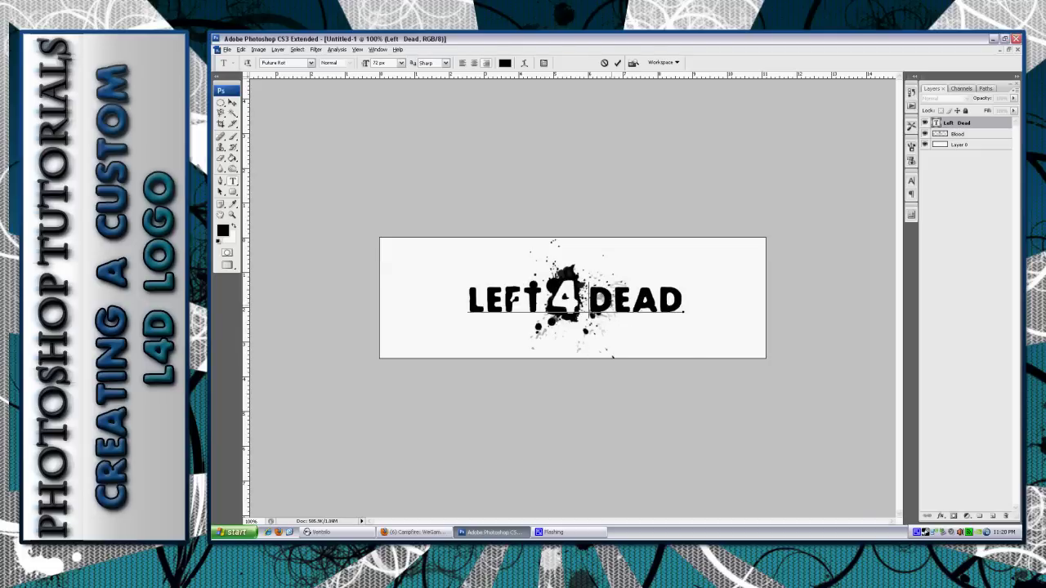
pyautogui.press('Left')
pyautogui.press('Left')
pyautogui.press('BackSpace')
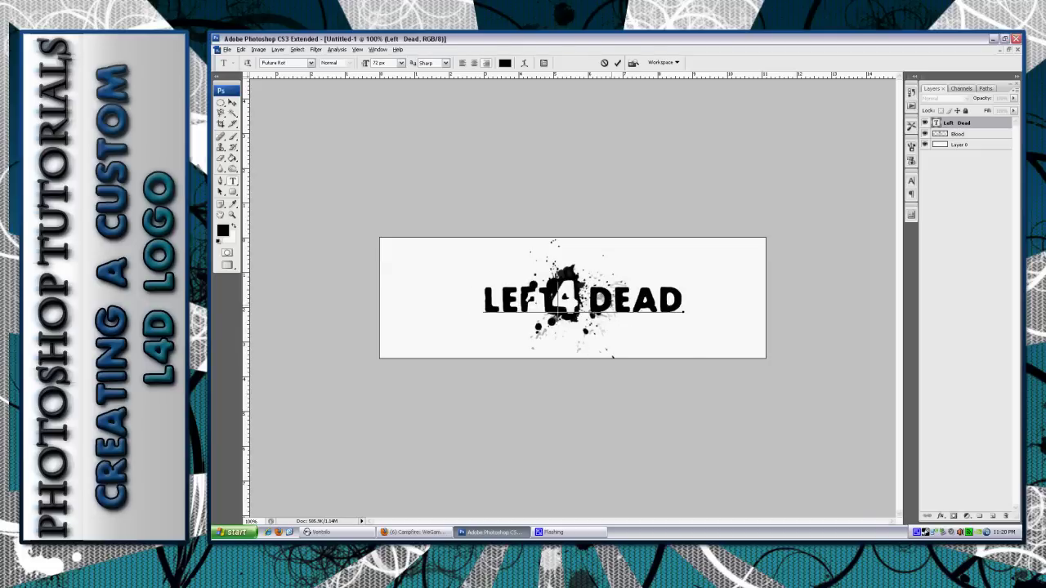
pyautogui.moveTo(676, 338); pyautogui.dragTo(668, 340)
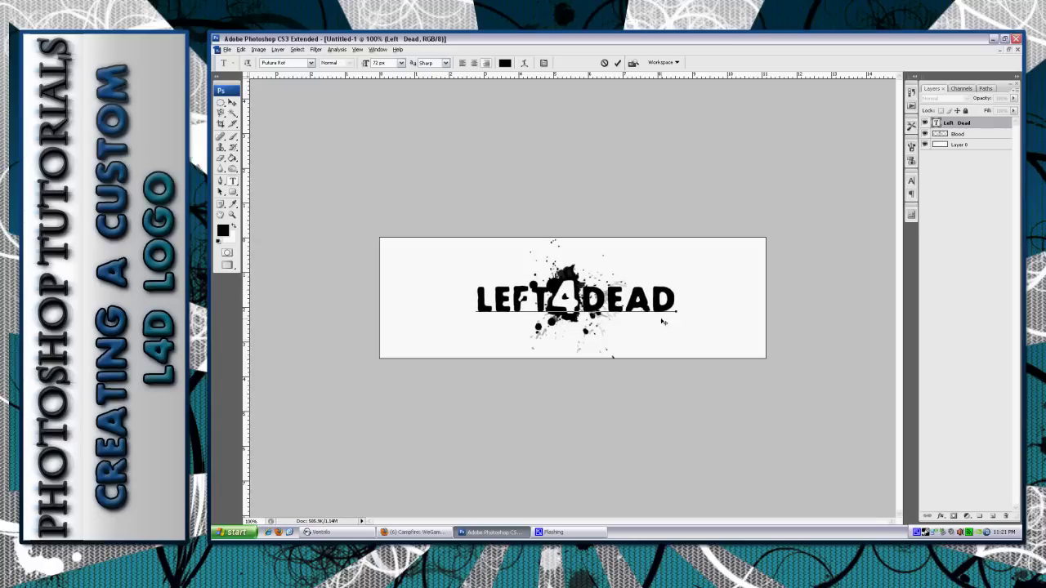
# Add a Drop Shadow to the Left Dead text layer, adjusting its blend mode and lowering its opacity.
pyautogui.rightClick(993, 123)
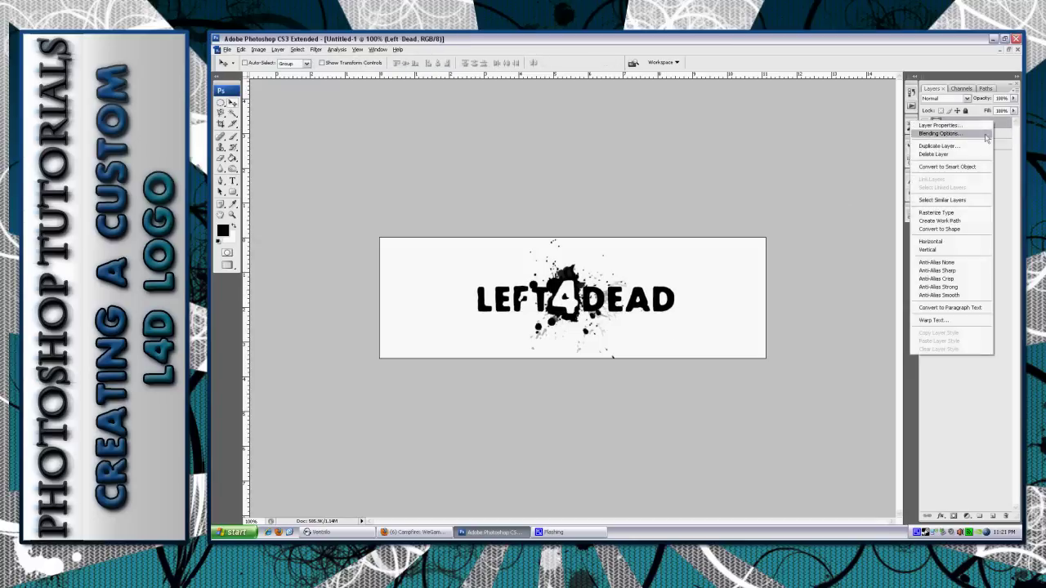
pyautogui.click(952, 131)
pyautogui.moveTo(551, 175); pyautogui.dragTo(828, 68)
pyautogui.click(662, 105)
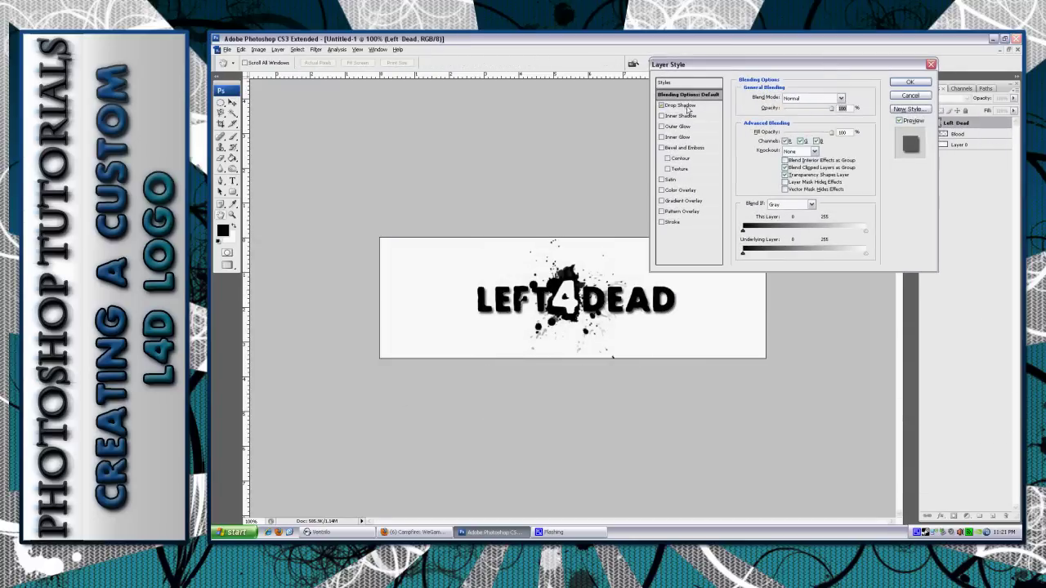
pyautogui.click(680, 105)
pyautogui.click(828, 99)
pyautogui.click(807, 107)
pyautogui.moveTo(807, 109); pyautogui.dragTo(795, 109)
# Add a Gradient Overlay to the Left Dead text using the grey-to-white preset gradient.
pyautogui.click(703, 205)
pyautogui.click(826, 119)
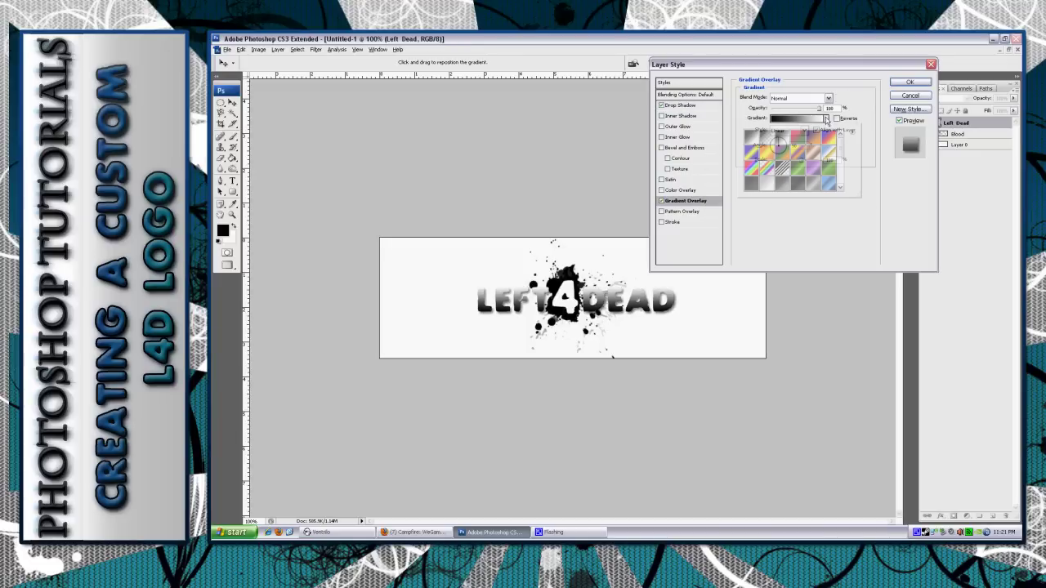
pyautogui.click(766, 183)
pyautogui.click(872, 169)
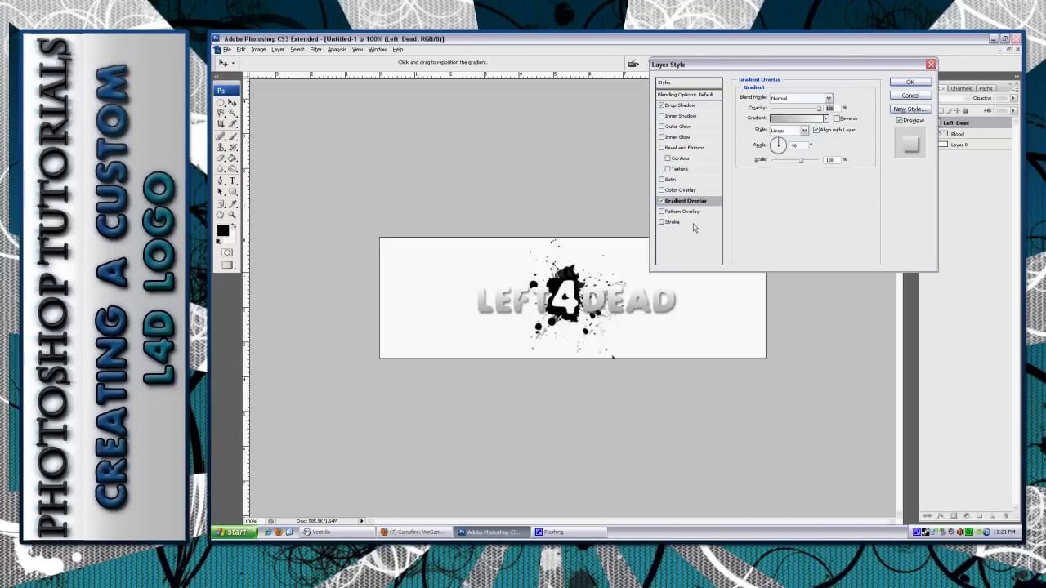
# Add an outside Stroke with a gradient fill to the text, using the dark red preset gradient.
pyautogui.click(693, 222)
pyautogui.click(798, 145)
pyautogui.click(780, 162)
pyautogui.click(793, 158)
pyautogui.scroll(-3, 879, 210)
pyautogui.click(890, 198)
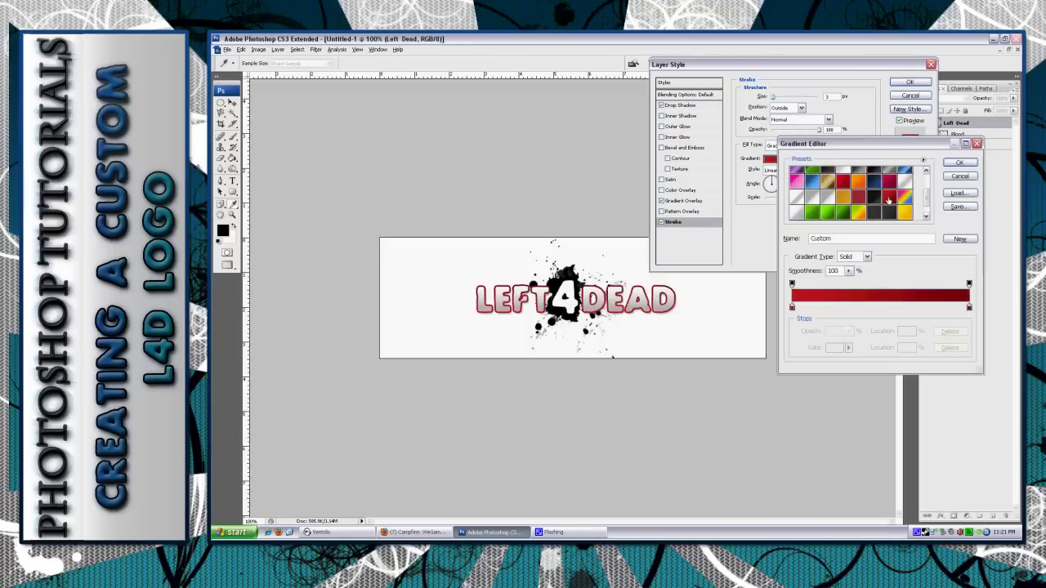
pyautogui.click(959, 162)
# Add a Bevel and Emboss with adjusted shading opacity to the text, and change the stroke's gradient to the black preset.
pyautogui.click(683, 148)
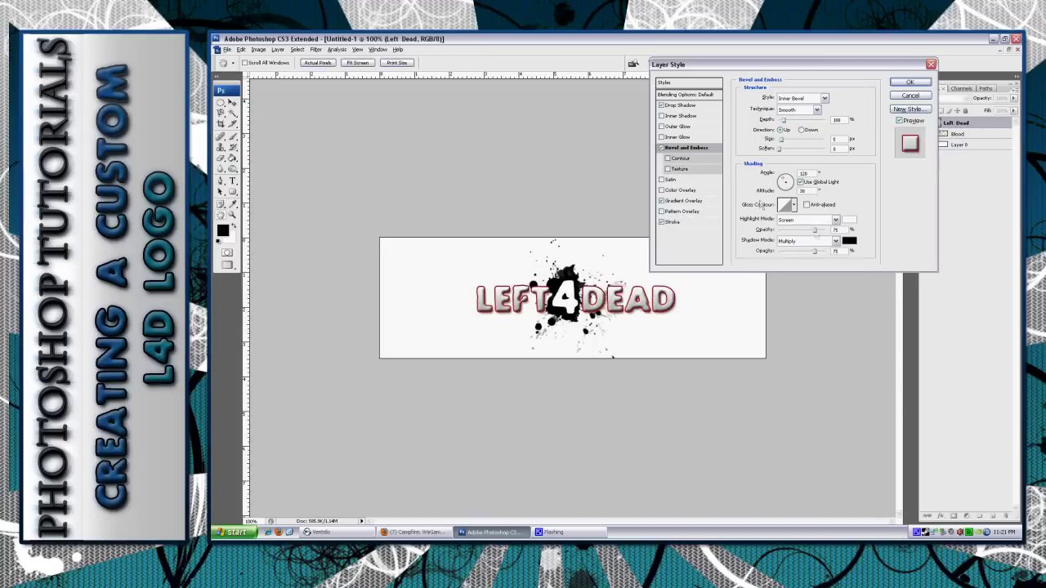
pyautogui.moveTo(814, 232); pyautogui.dragTo(806, 255)
pyautogui.click(703, 224)
pyautogui.click(772, 159)
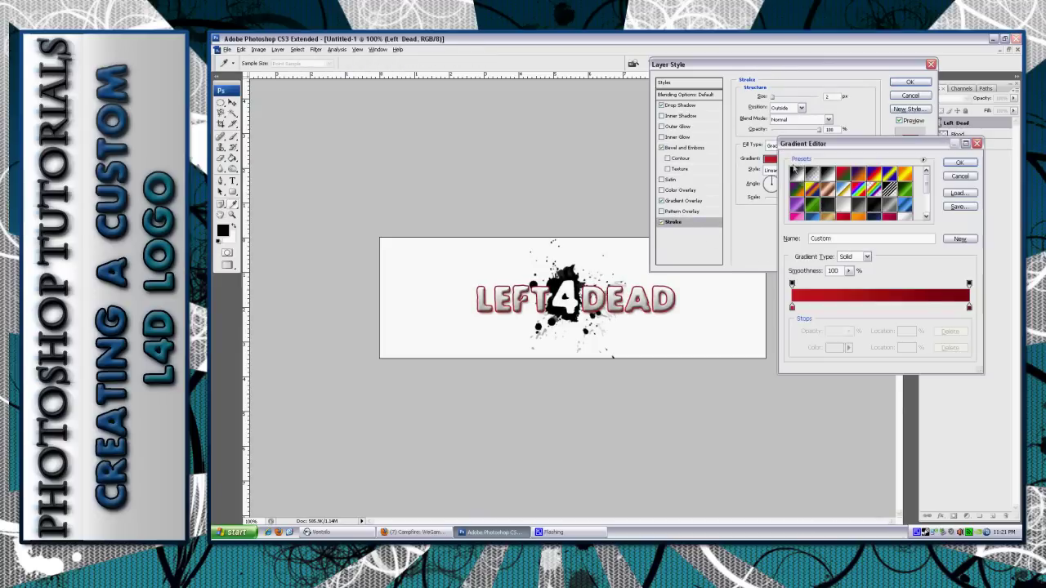
pyautogui.click(871, 206)
pyautogui.click(960, 177)
pyautogui.click(910, 82)
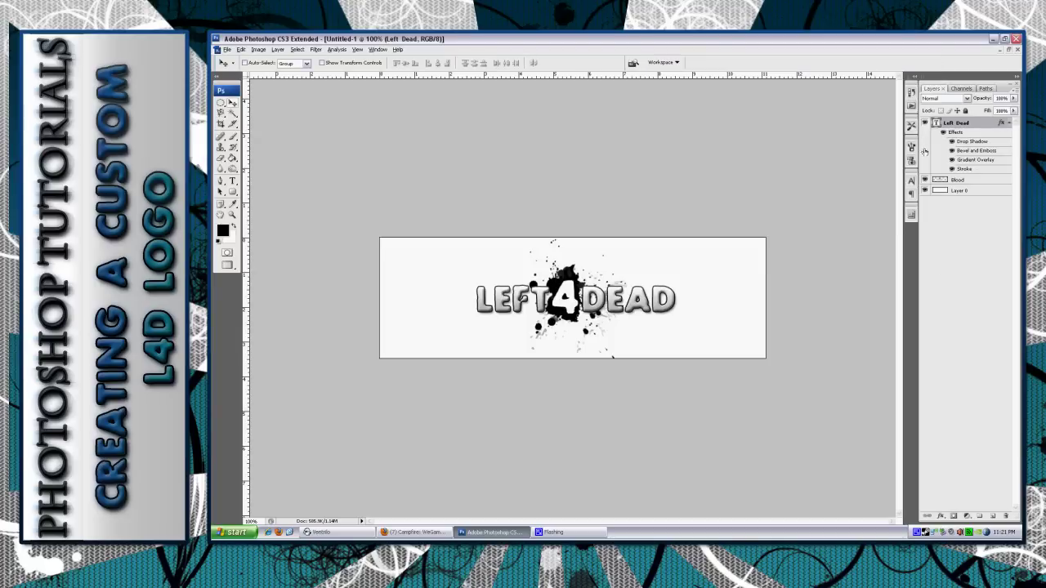
# Add a Drop Shadow and a Gradient Overlay with the dark red preset gradient to the Blood layer.
pyautogui.doubleClick(985, 179)
pyautogui.click(681, 104)
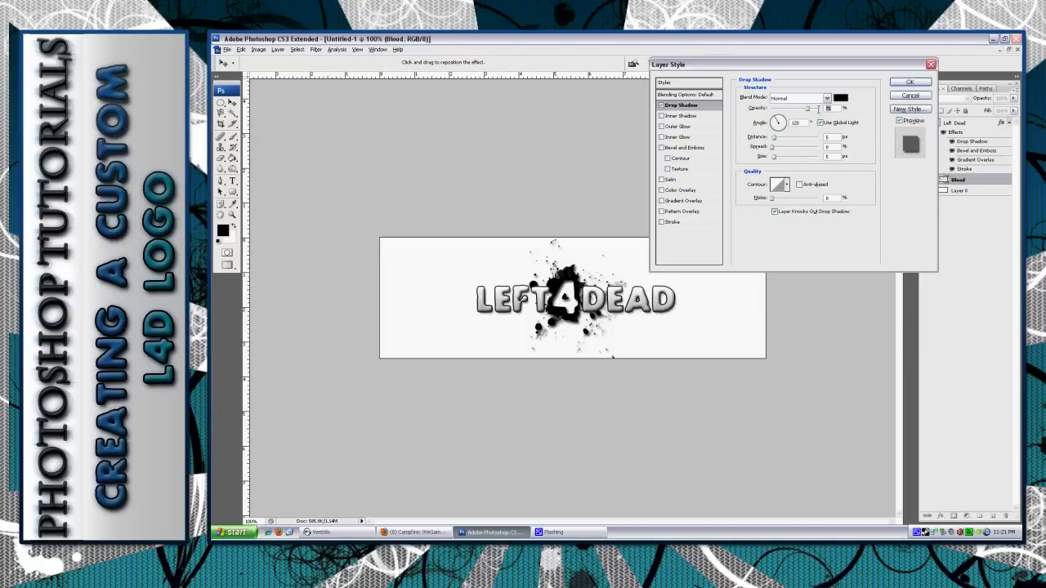
pyautogui.click(683, 200)
pyautogui.click(797, 118)
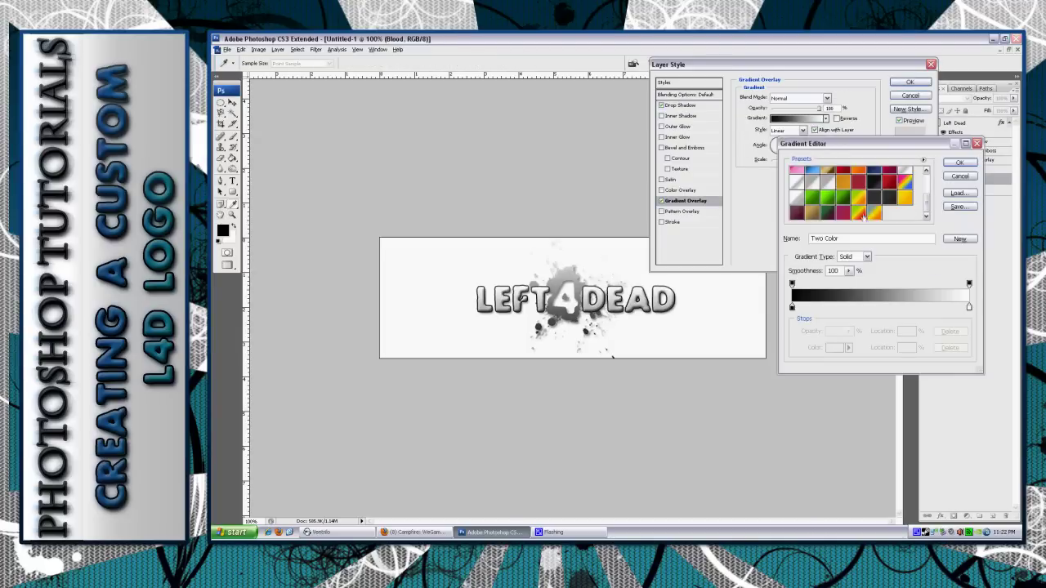
pyautogui.click(889, 198)
pyautogui.click(959, 163)
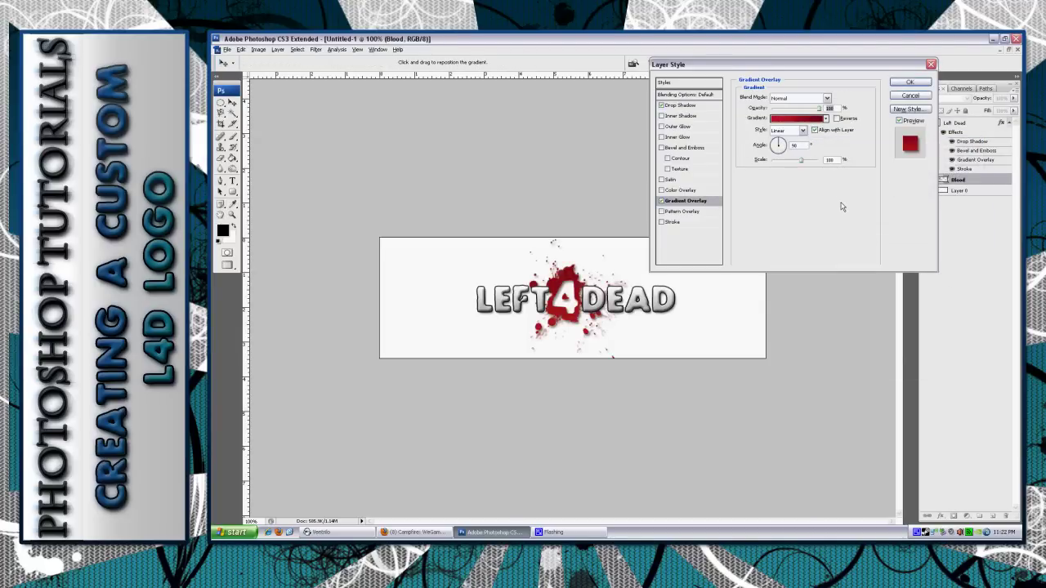
# Add a Bevel and Emboss to the Blood layer with reduced highlight opacity and full shadow opacity, and apply the layer style.
pyautogui.click(708, 148)
pyautogui.moveTo(813, 230)
pyautogui.mouseDown()
pyautogui.moveTo(831, 251)
pyautogui.moveTo(800, 230)
pyautogui.mouseUp()
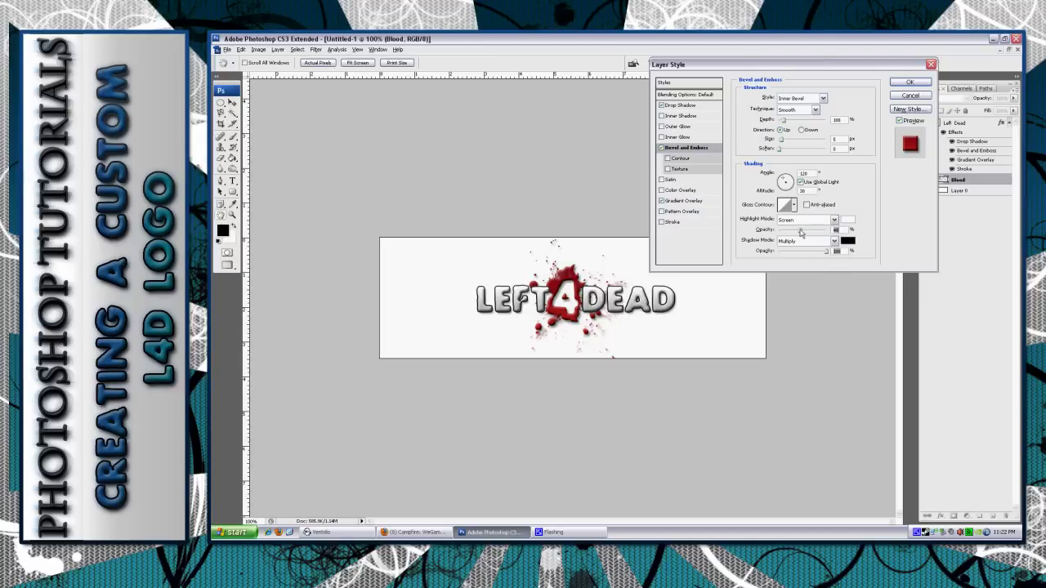
pyautogui.click(905, 82)
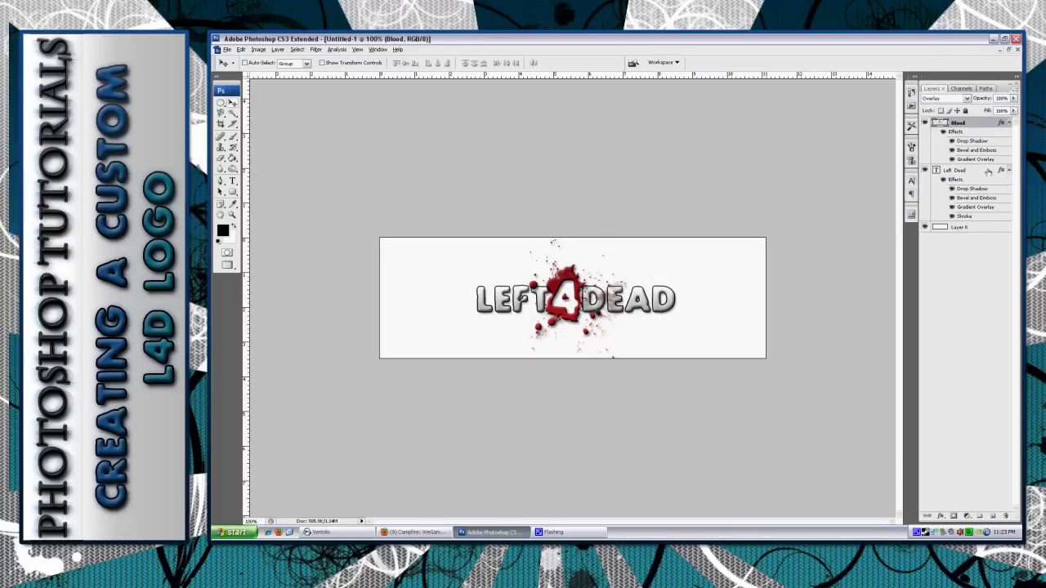
# Change the Gradient Overlay of the Left Dead text layer to the black preset gradient.
pyautogui.rightClick(989, 169)
pyautogui.click(975, 178)
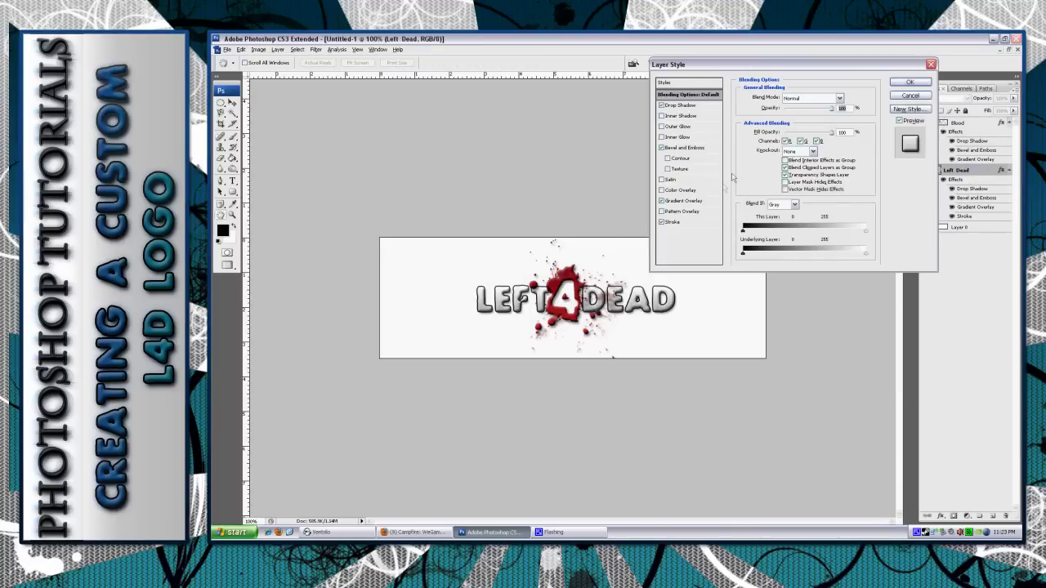
pyautogui.click(713, 201)
pyautogui.click(808, 121)
pyautogui.scroll(-3, 862, 210)
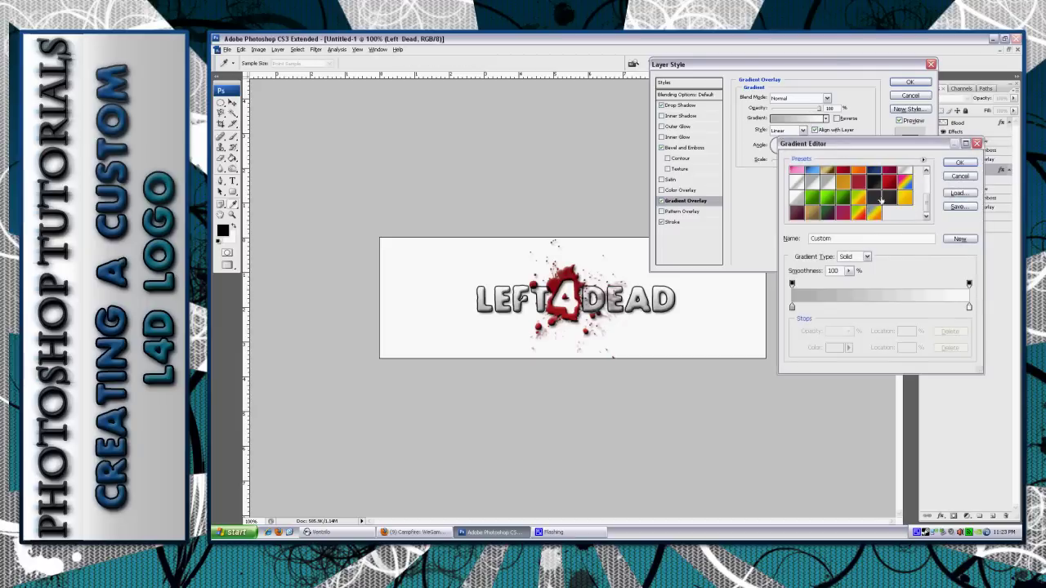
pyautogui.click(874, 183)
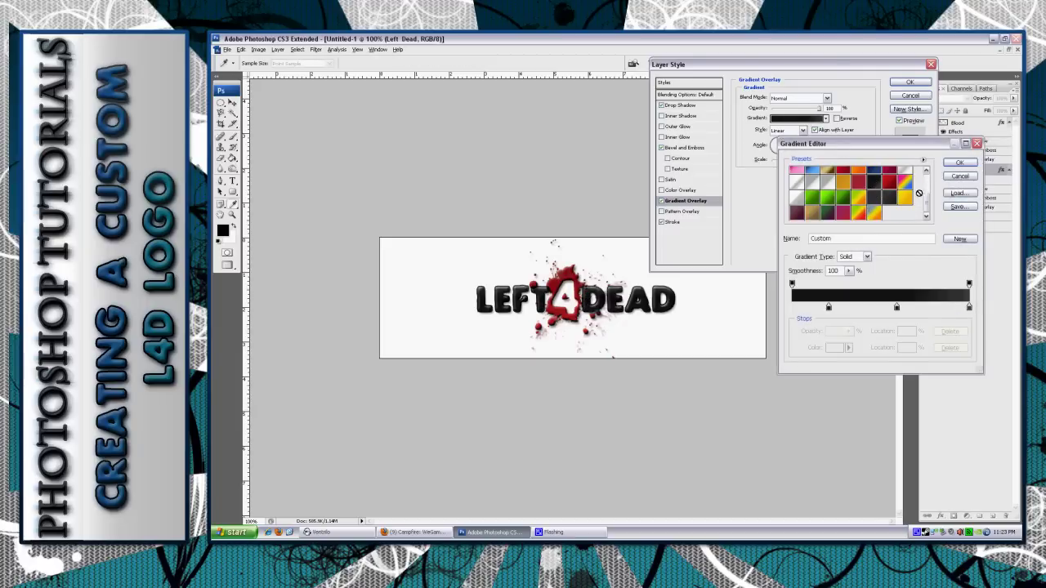
pyautogui.click(959, 176)
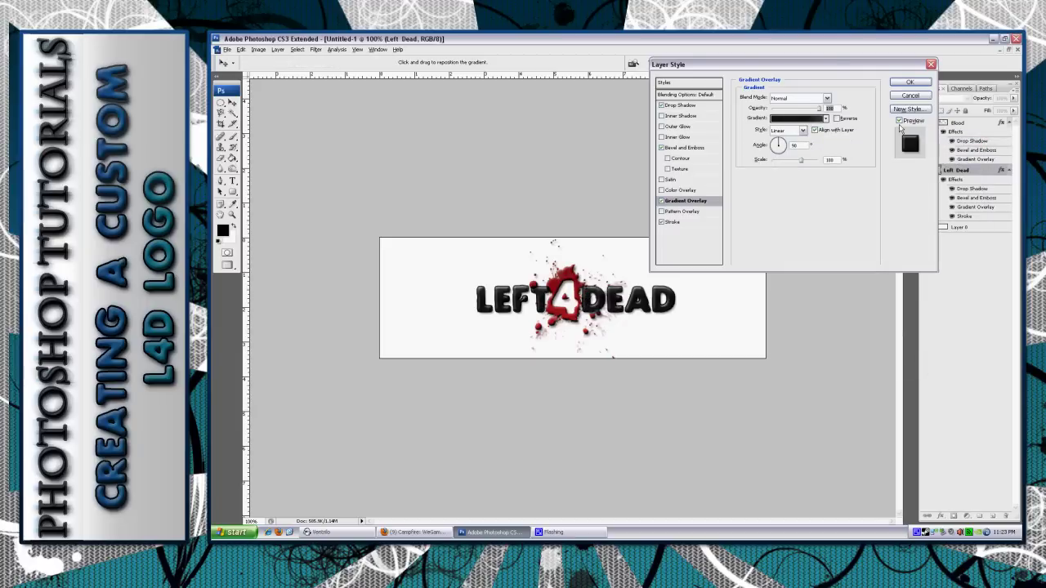